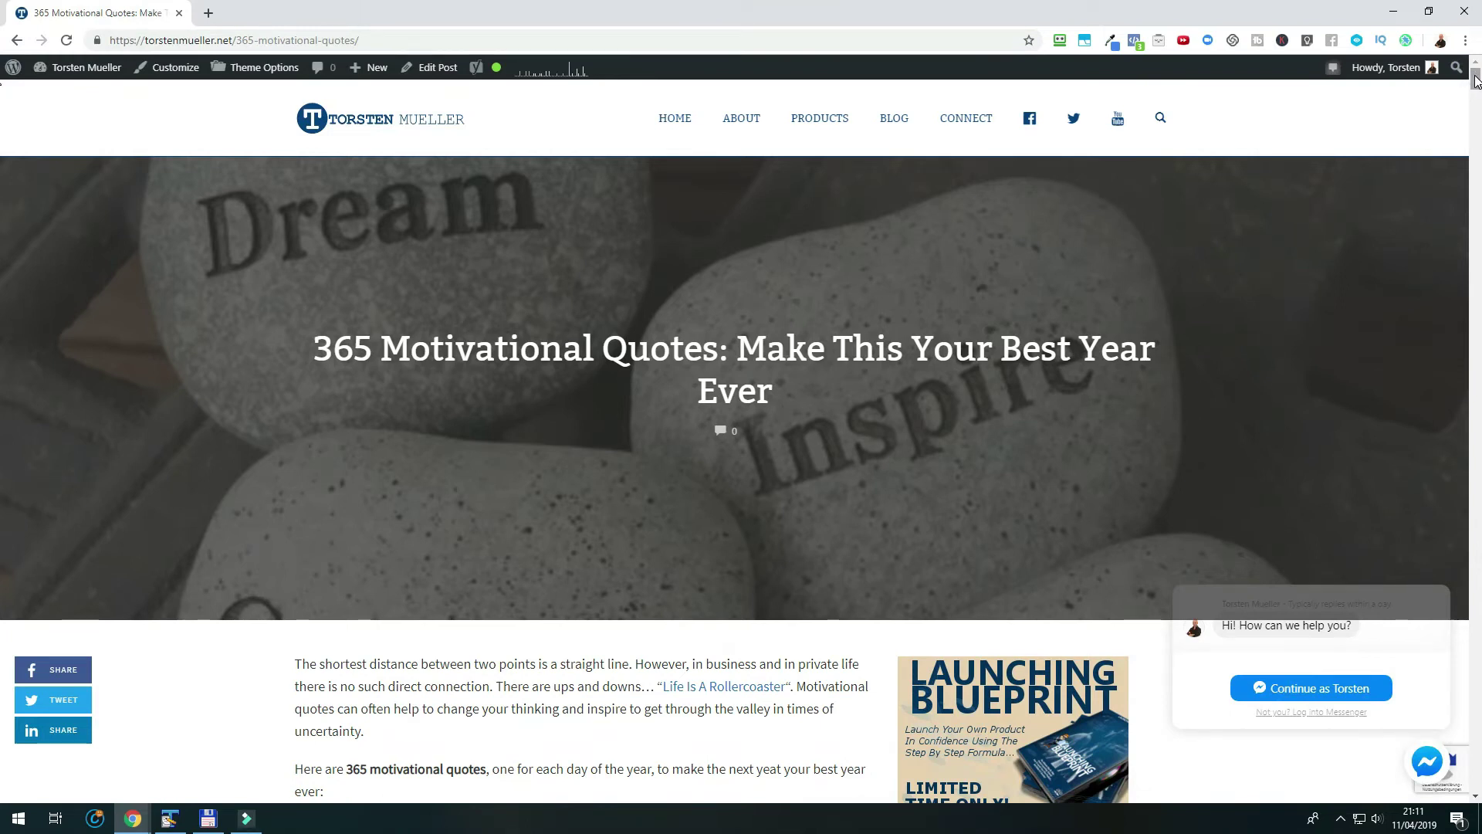
Scroll down to the quote list and select quote 1 with its attribution line.
{"action": "left_click_drag", "start_coordinate": [1475, 79], "coordinate": [1476, 93]}
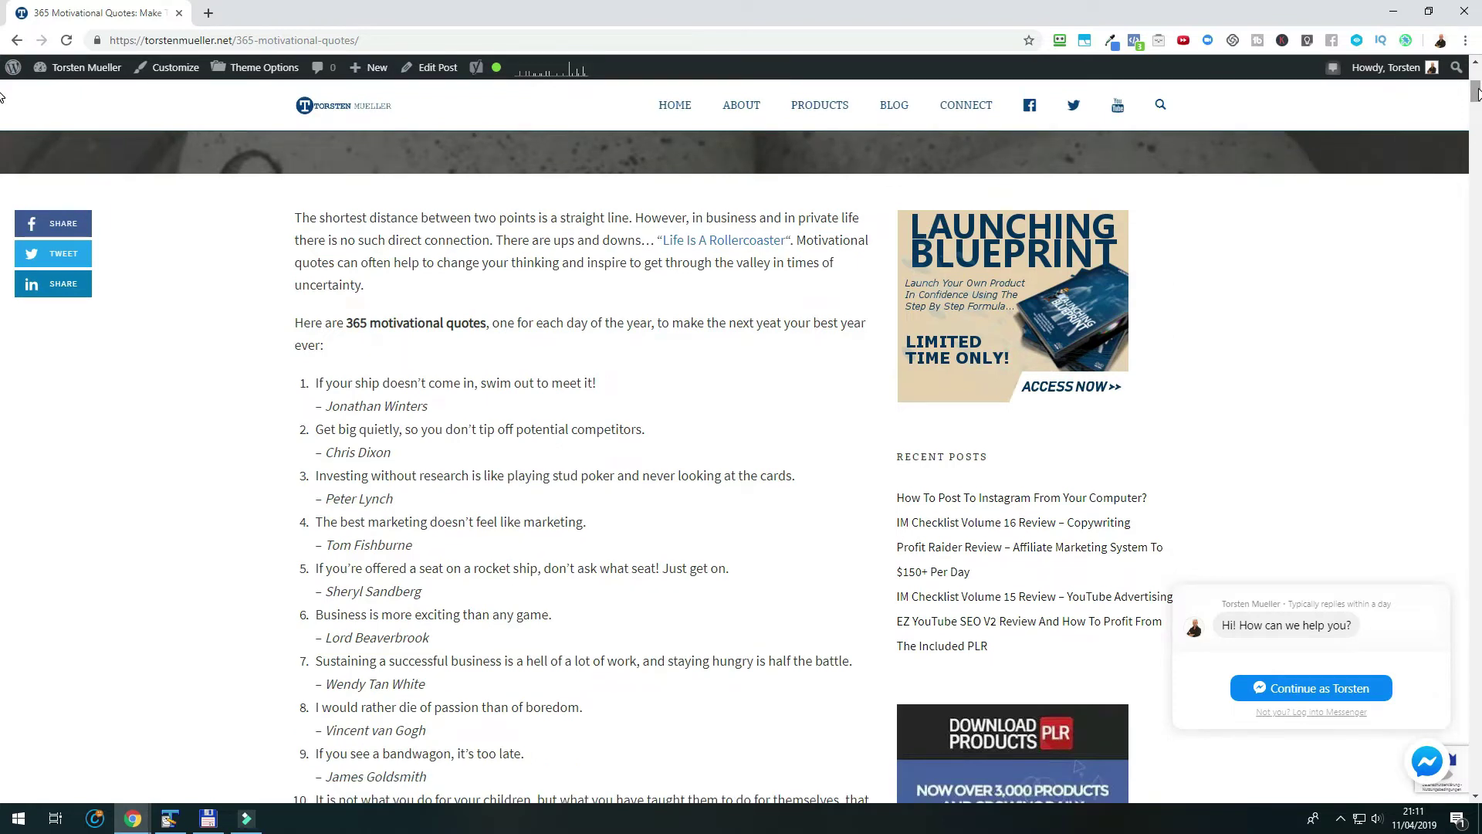
{"action": "left_click_drag", "start_coordinate": [1476, 94], "coordinate": [1476, 93]}
{"action": "left_click_drag", "start_coordinate": [316, 384], "coordinate": [429, 407]}
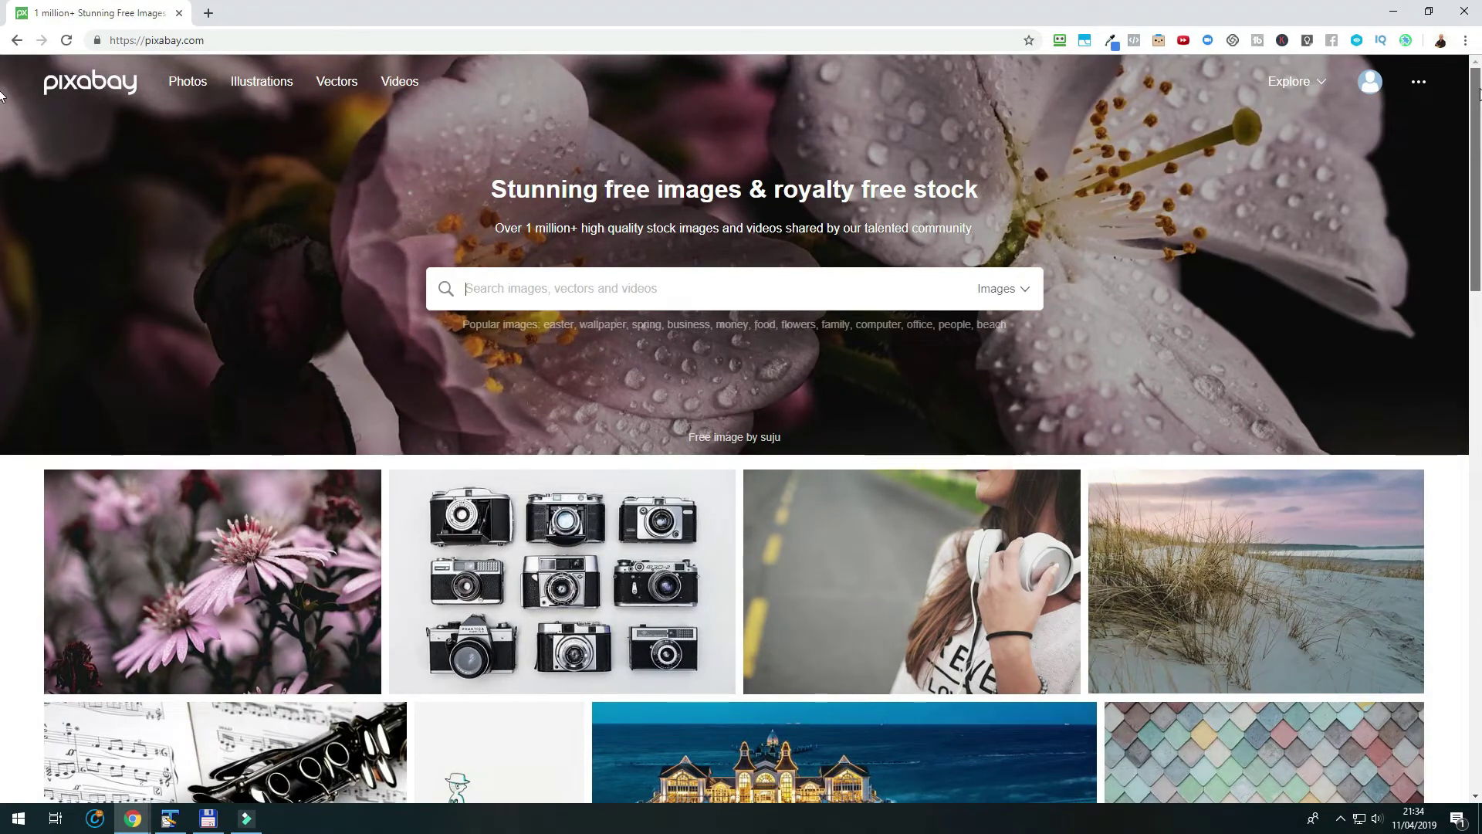
{"action": "scroll", "coordinate": [3, 303], "scroll_direction": "down", "scroll_amount": 8}
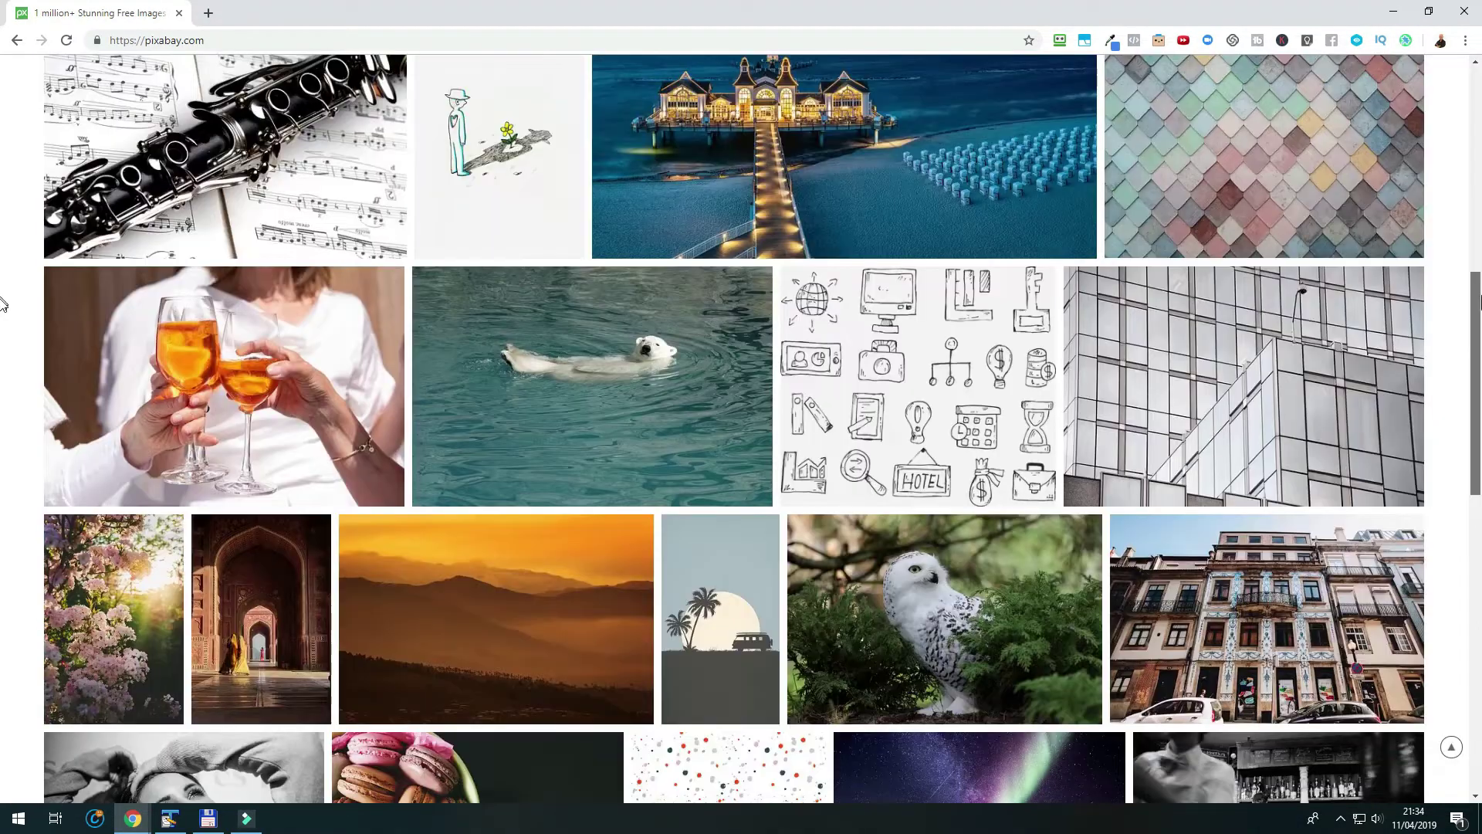
{"action": "scroll", "coordinate": [3, 304], "scroll_direction": "down", "scroll_amount": 6}
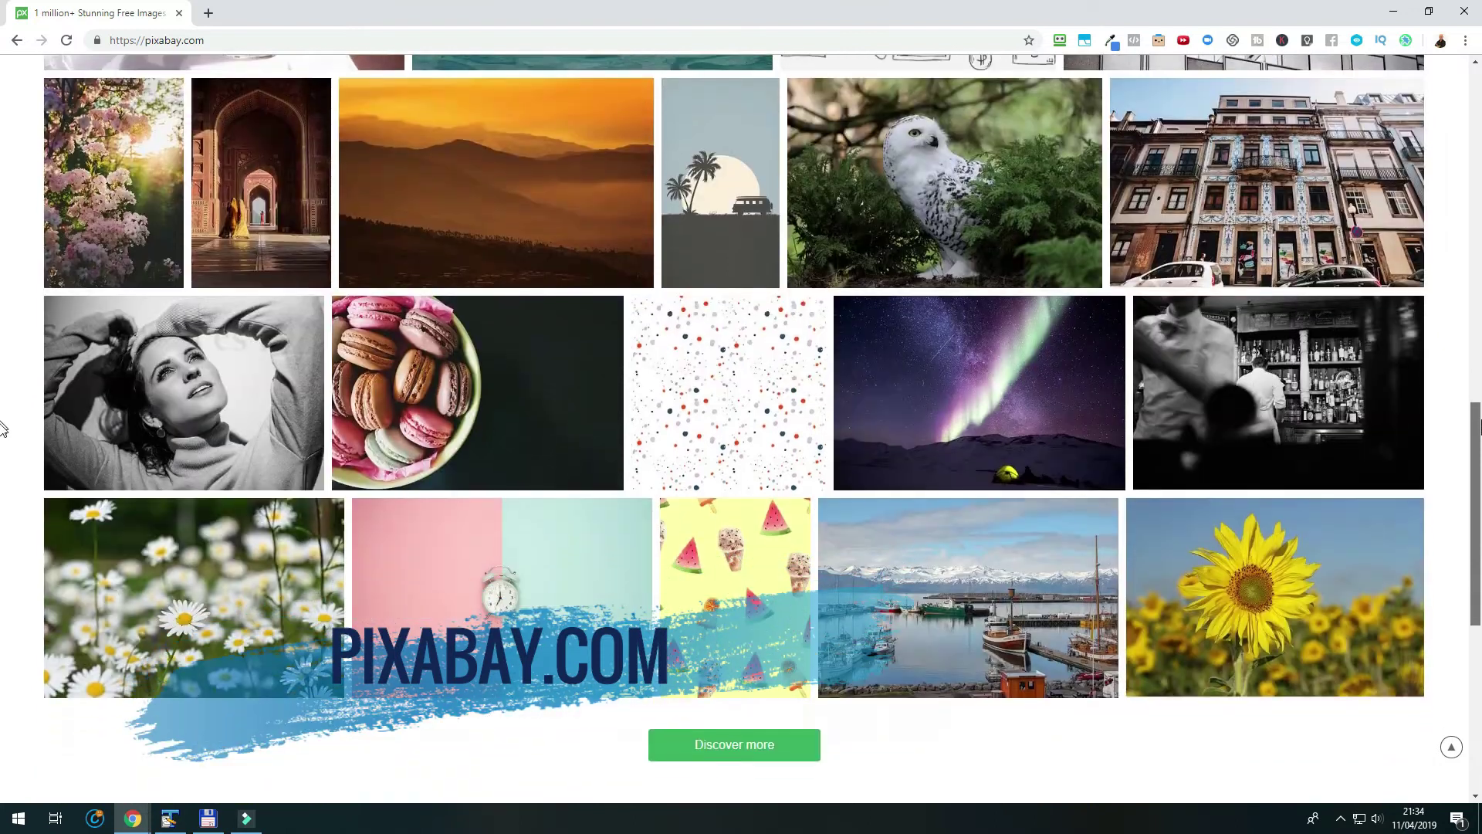
{"action": "scroll", "coordinate": [3, 440], "scroll_direction": "down", "scroll_amount": 3}
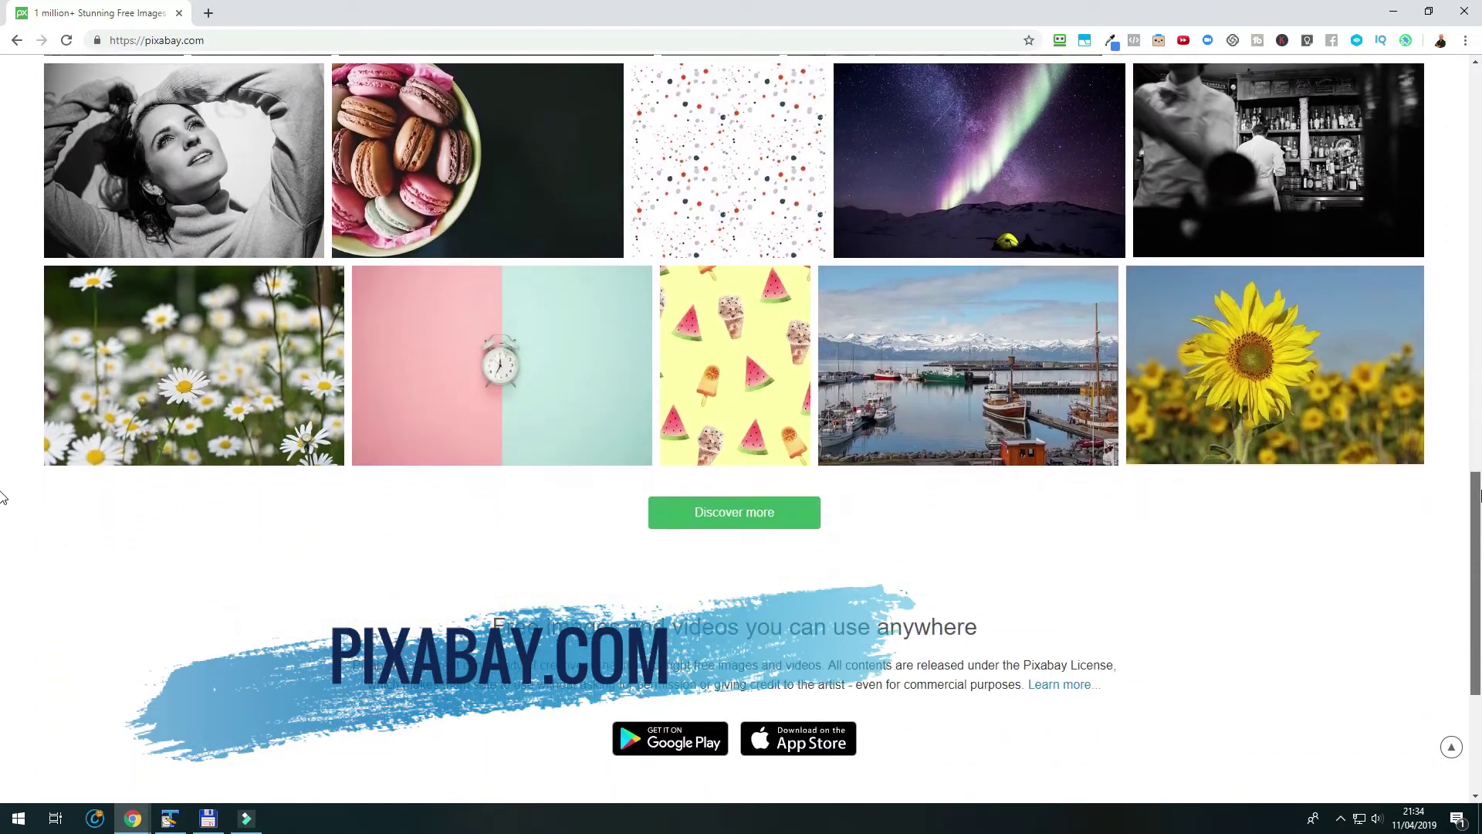
{"action": "scroll", "coordinate": [3, 498], "scroll_direction": "down", "scroll_amount": 2}
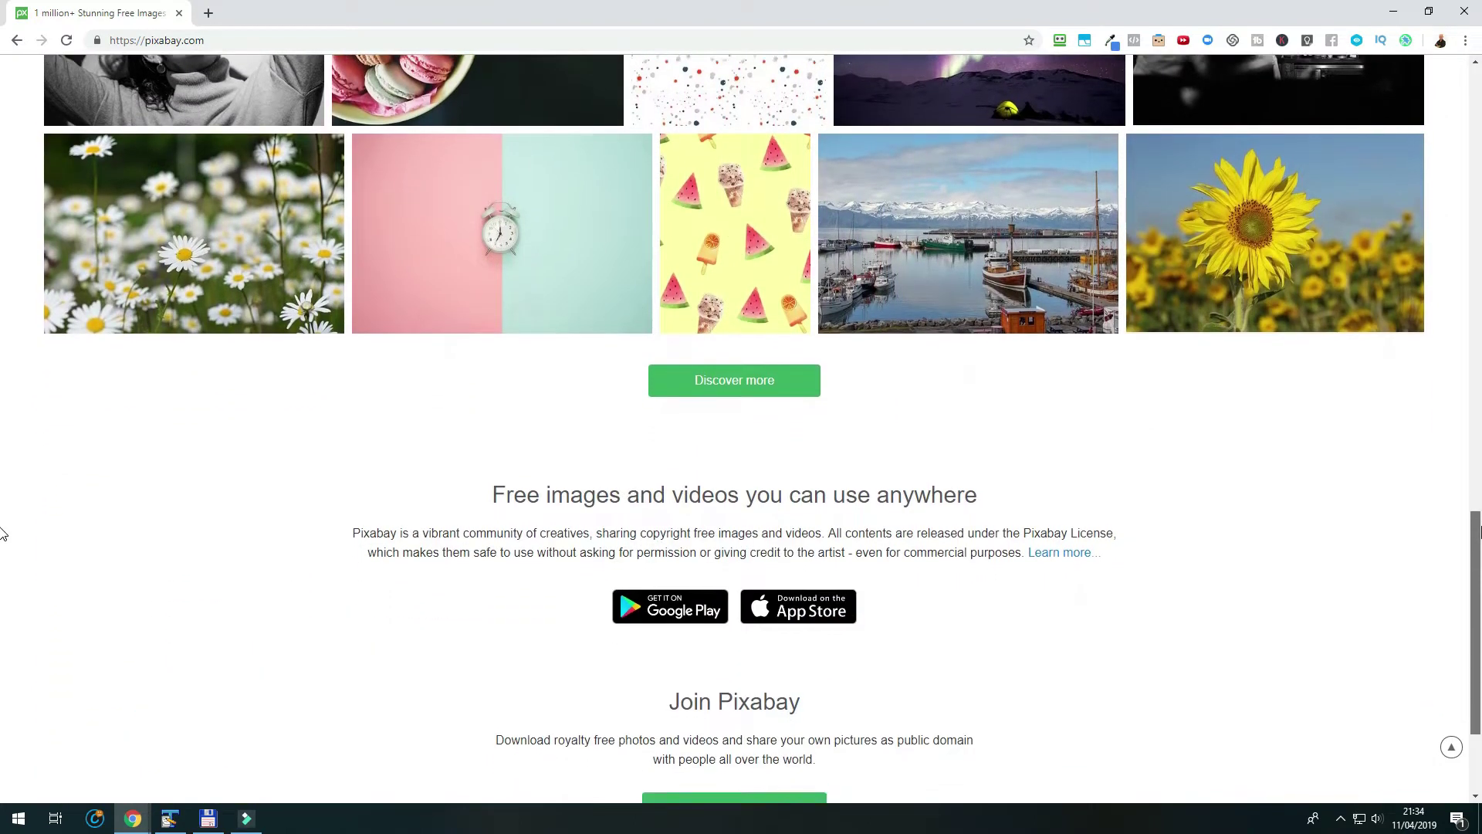
{"action": "scroll", "coordinate": [3, 536], "scroll_direction": "down", "scroll_amount": 1}
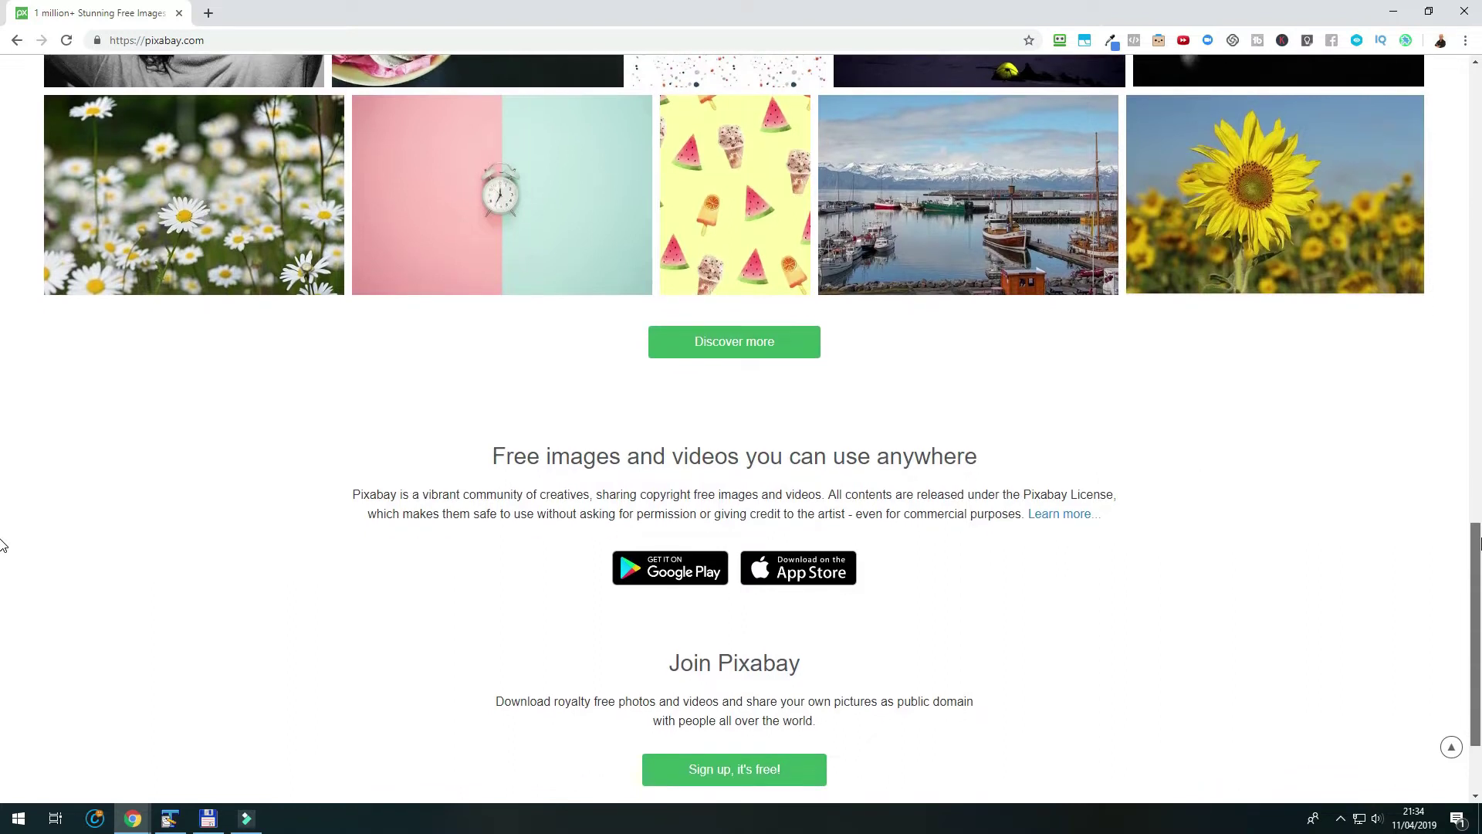
{"action": "left_click_drag", "start_coordinate": [1475, 545], "coordinate": [1471, 81]}
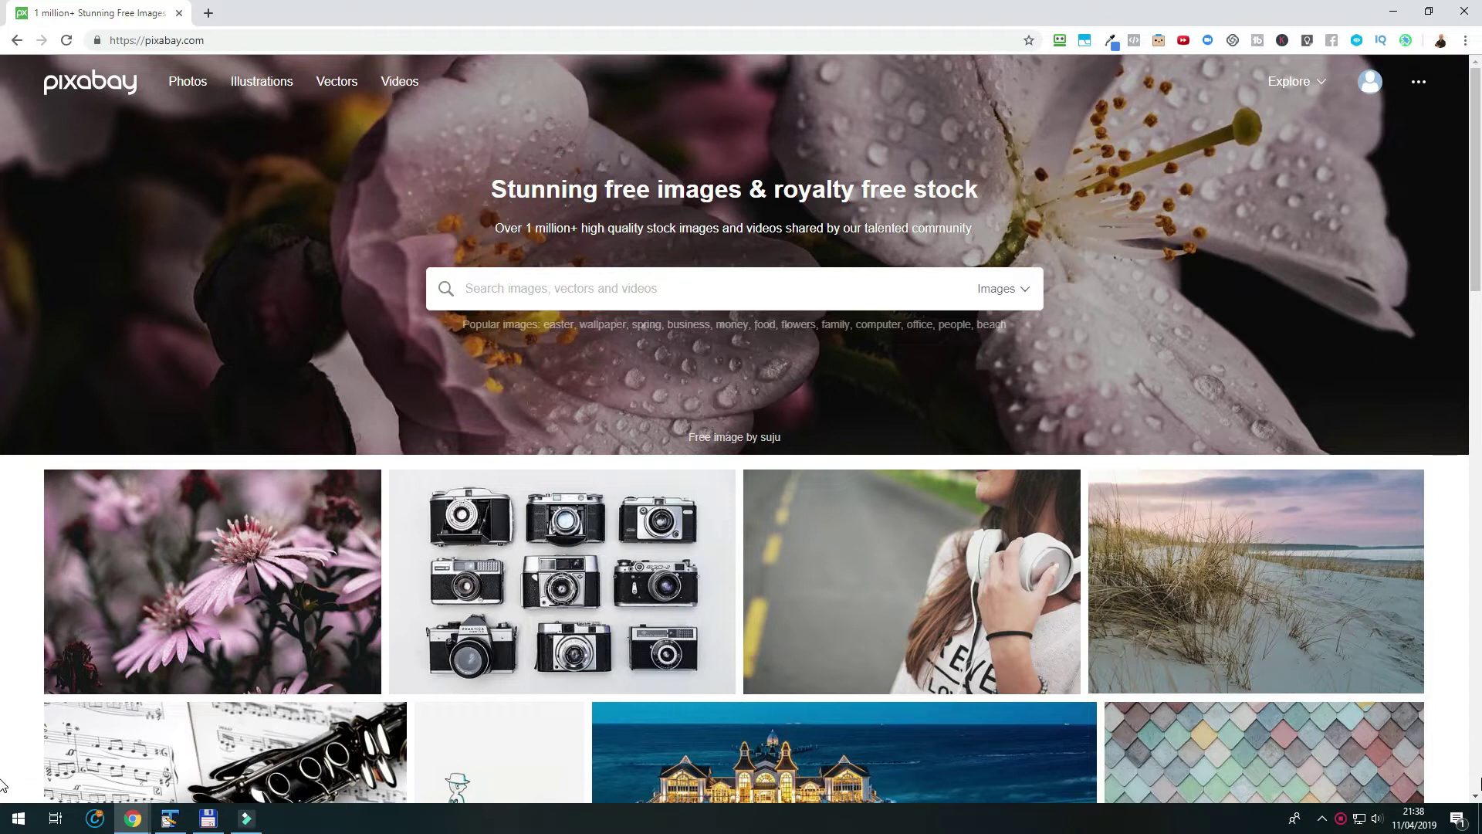
Search Pixabay for 'ship' and download the sunset sailing-boat photo at 1920×1279.
{"action": "type", "text": "ship"}
{"action": "key", "text": "Return"}
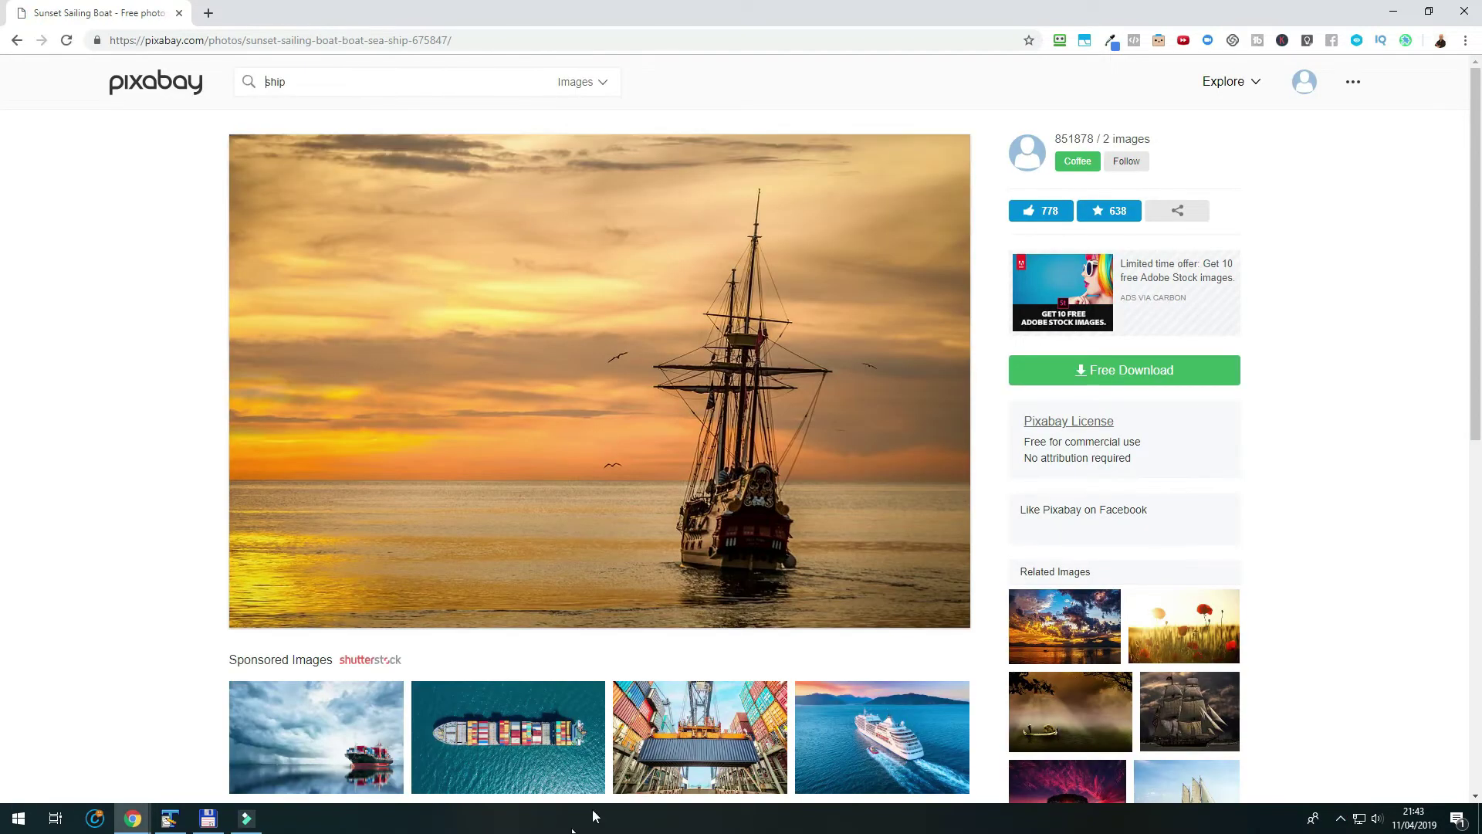
{"action": "left_click", "coordinate": [1072, 385]}
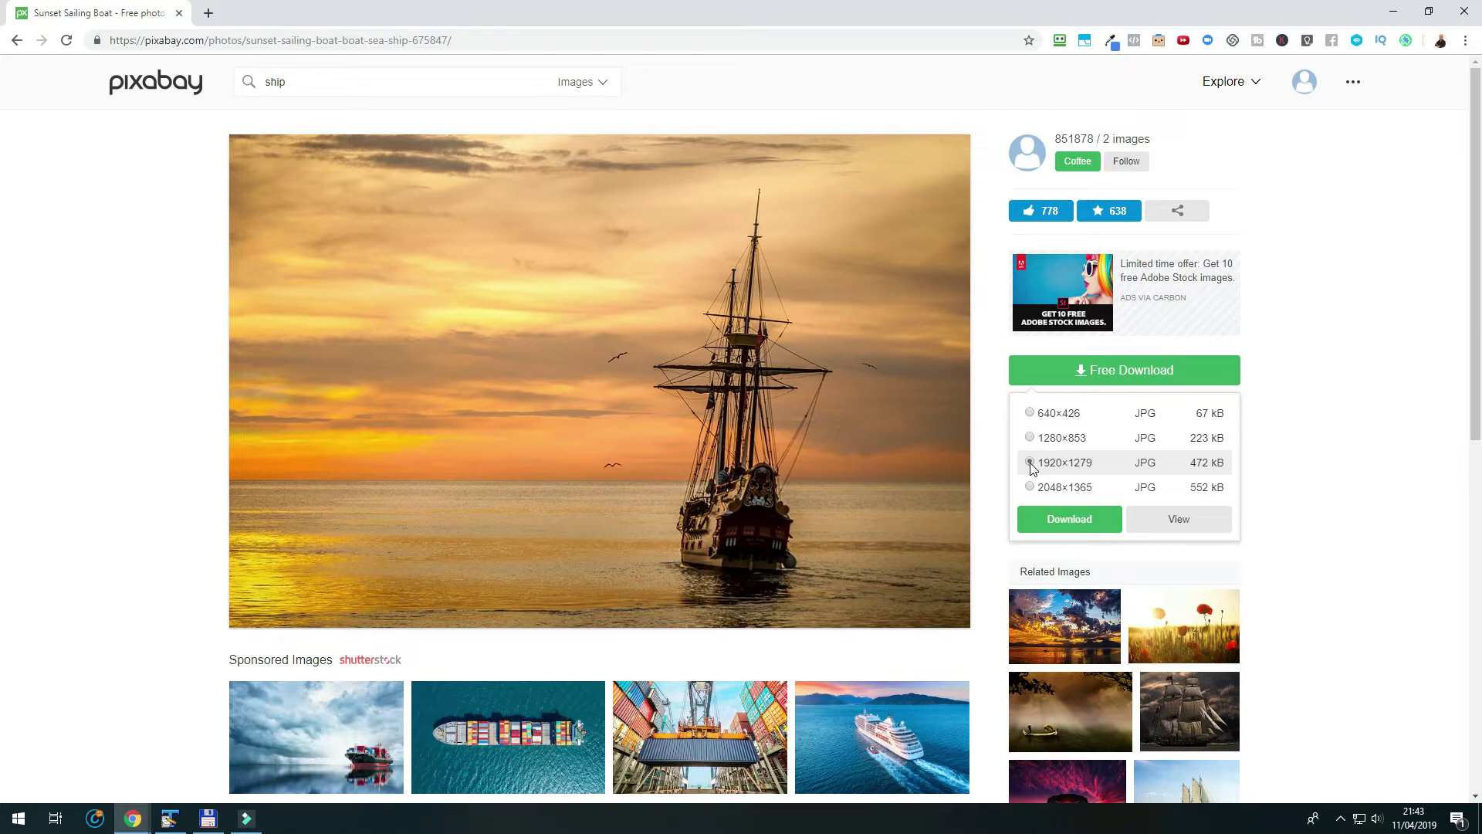
{"action": "left_click", "coordinate": [1070, 525]}
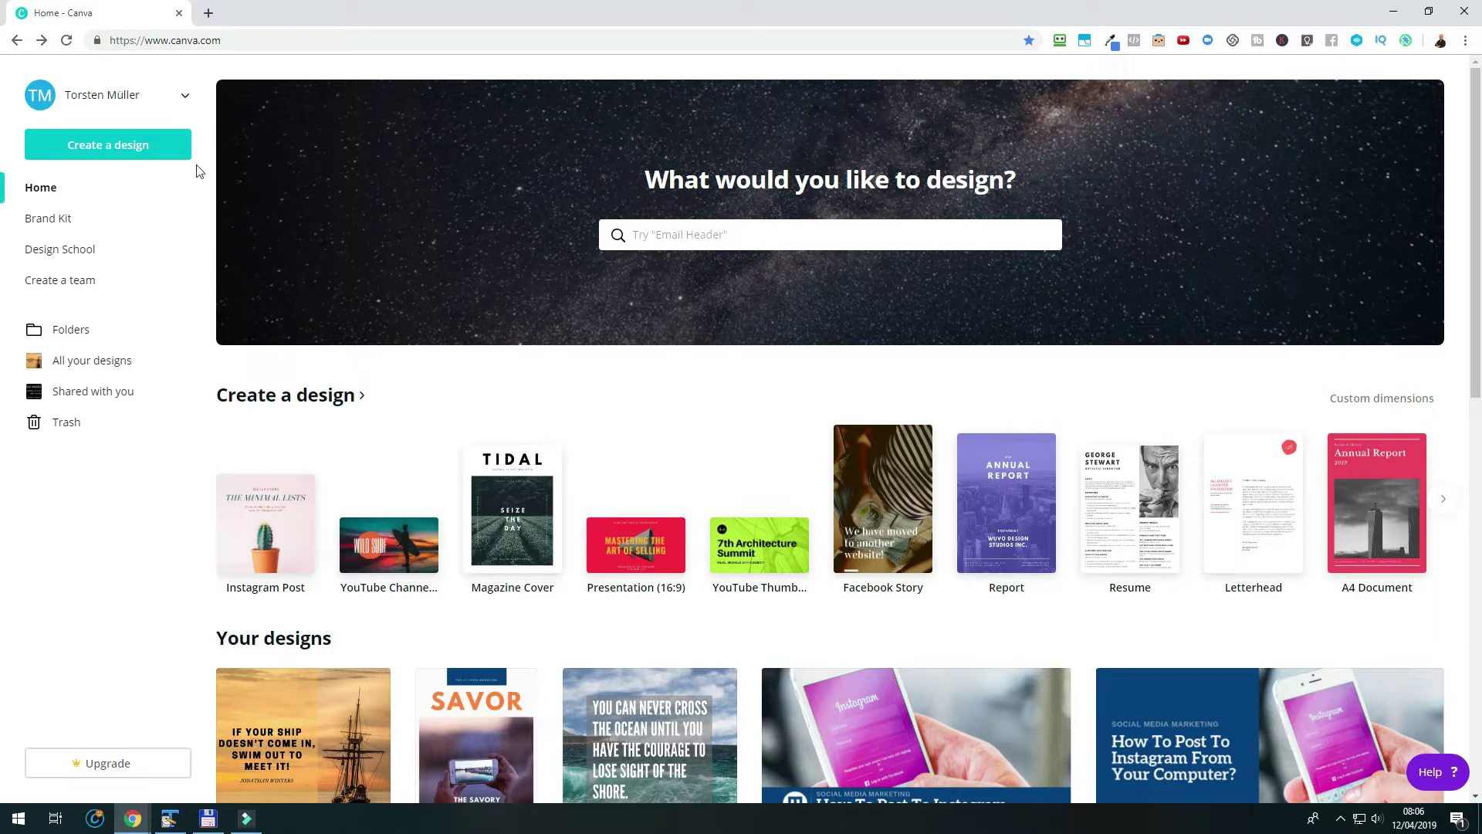
Use Create a design on the Canva home page to open a blank Instagram Post.
{"action": "left_click", "coordinate": [122, 143]}
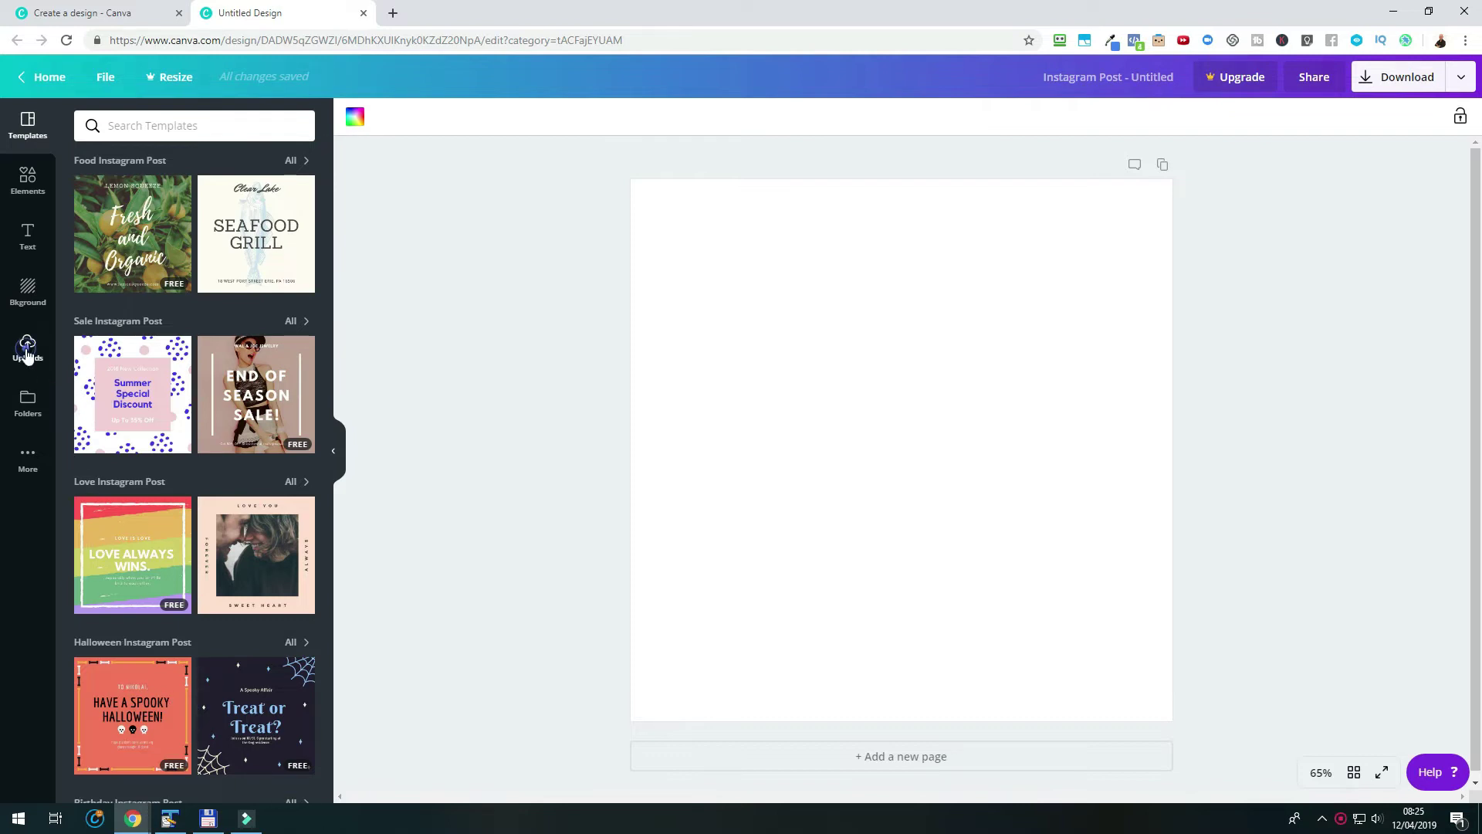
Upload sunset-675847_1920 from the computer into Canva's Uploads.
{"action": "left_click", "coordinate": [28, 352]}
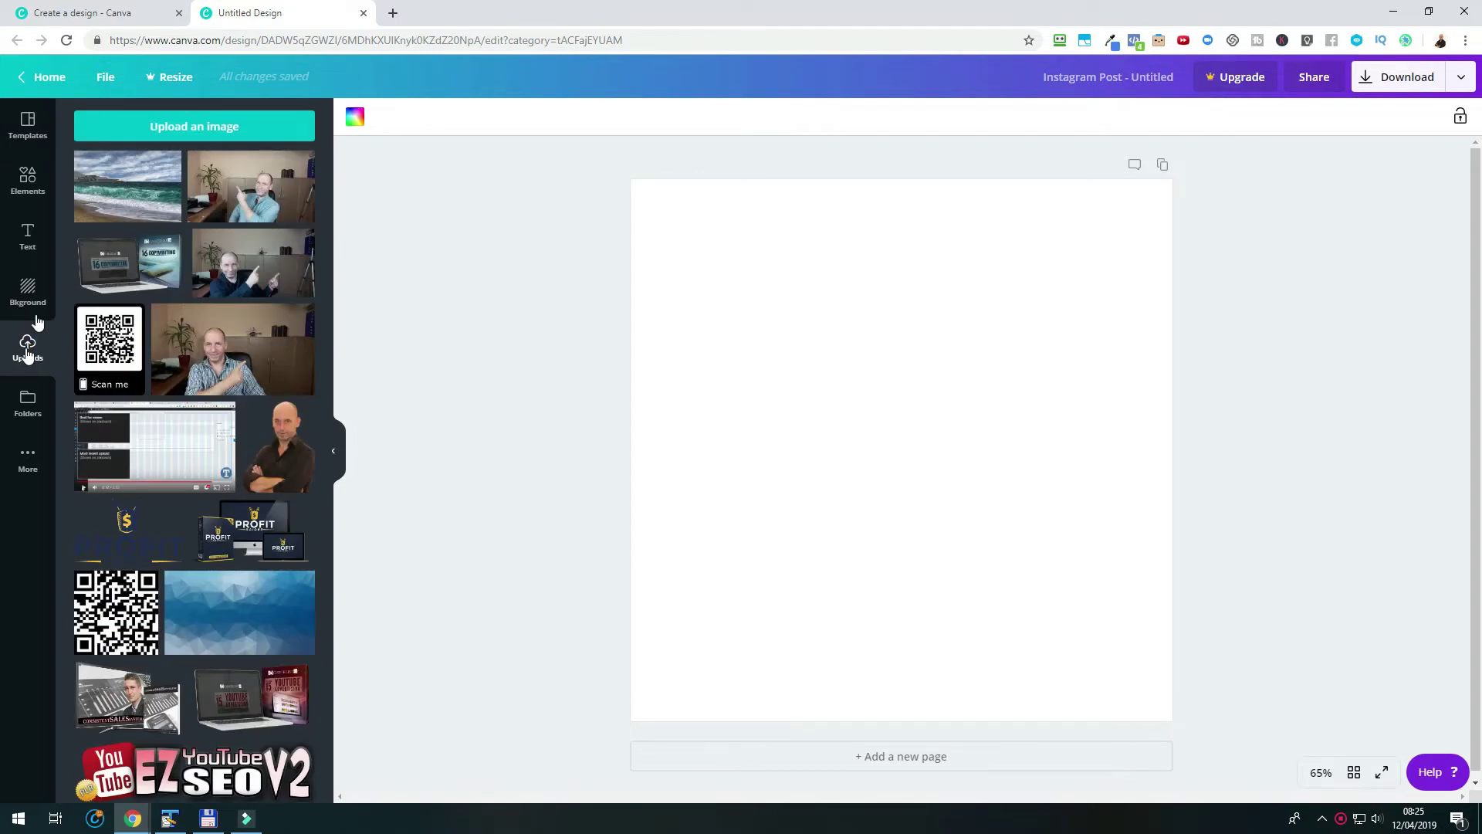
{"action": "left_click", "coordinate": [142, 129]}
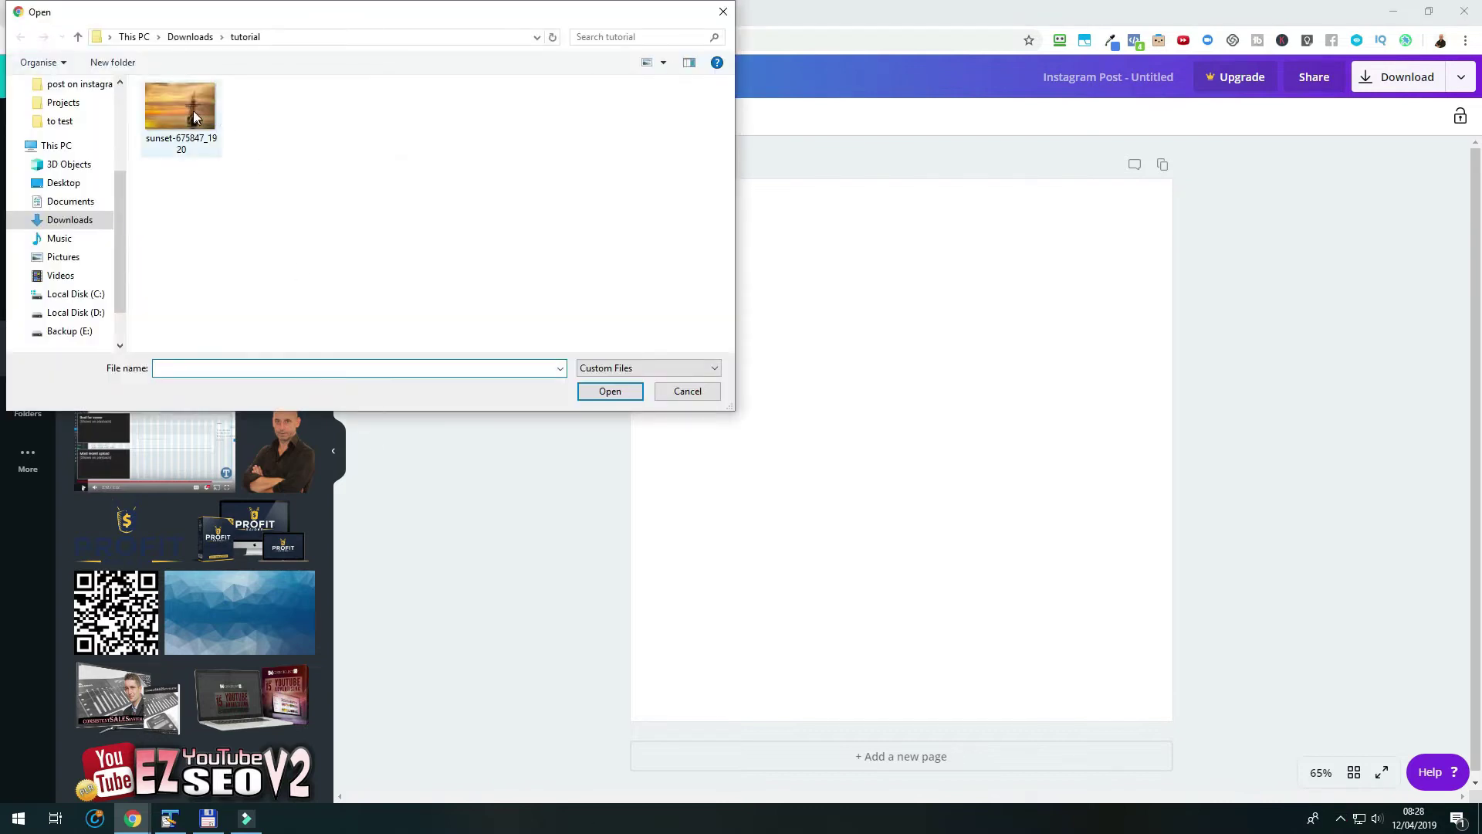
{"action": "left_click", "coordinate": [192, 110]}
{"action": "left_click", "coordinate": [609, 390]}
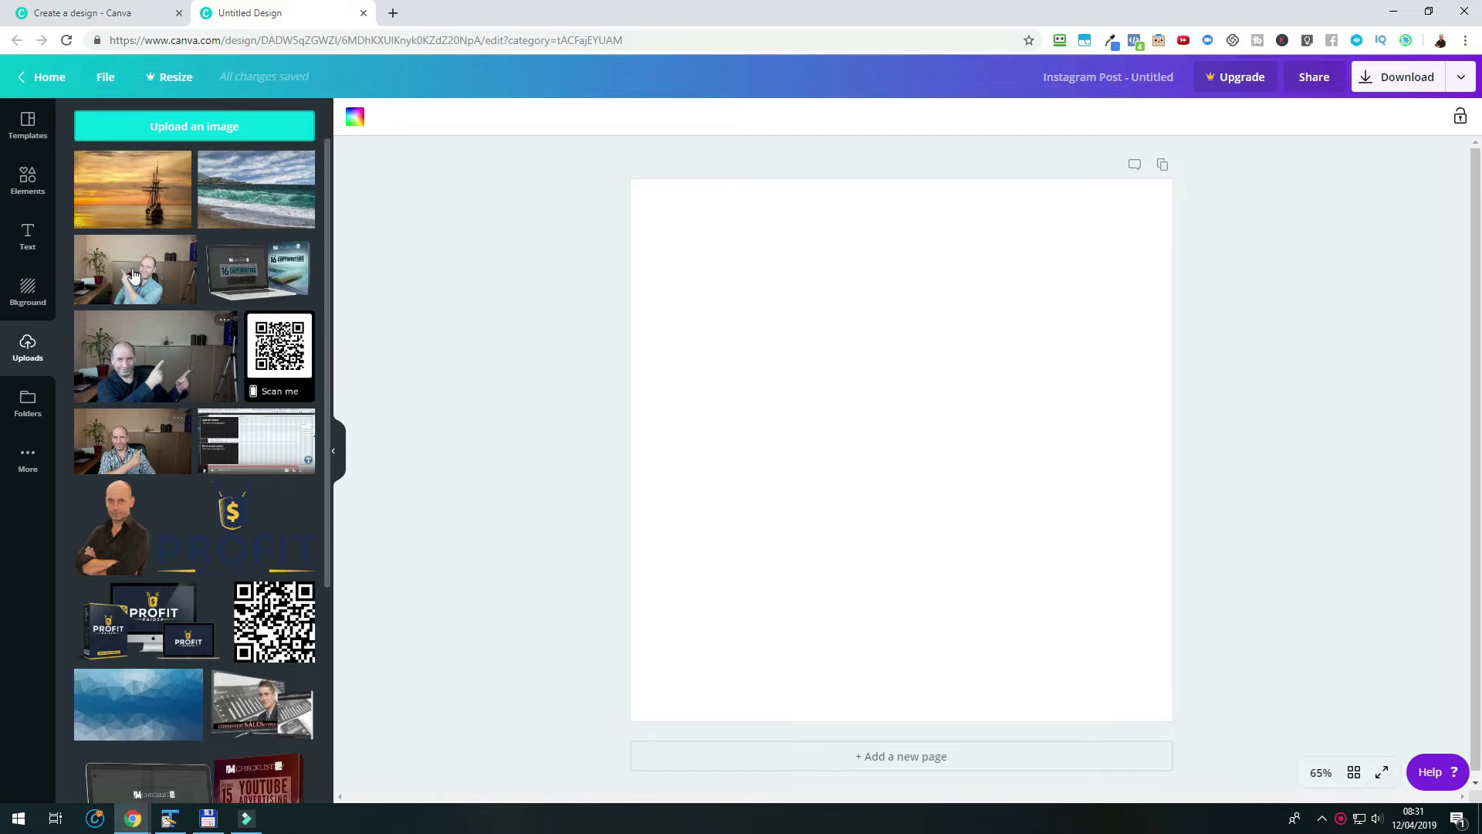
Place the uploaded sunset ship photo on the page so it fills it as the background.
{"action": "left_click_drag", "start_coordinate": [125, 197], "coordinate": [748, 373]}
{"action": "left_click_drag", "start_coordinate": [693, 317], "coordinate": [867, 433]}
{"action": "left_click_drag", "start_coordinate": [947, 521], "coordinate": [814, 421]}
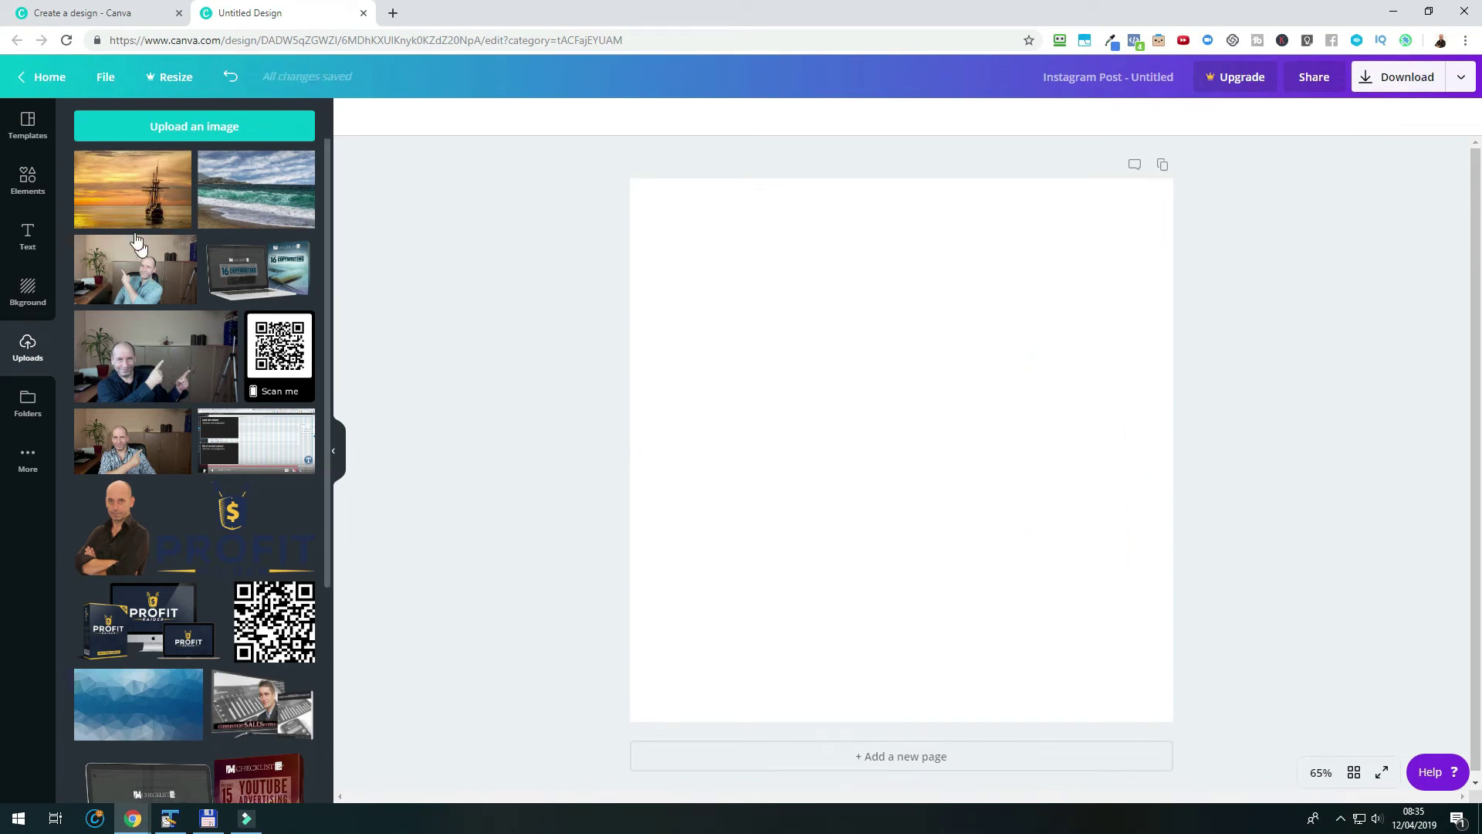
{"action": "left_click", "coordinate": [127, 205]}
{"action": "left_click_drag", "start_coordinate": [147, 226], "coordinate": [670, 415]}
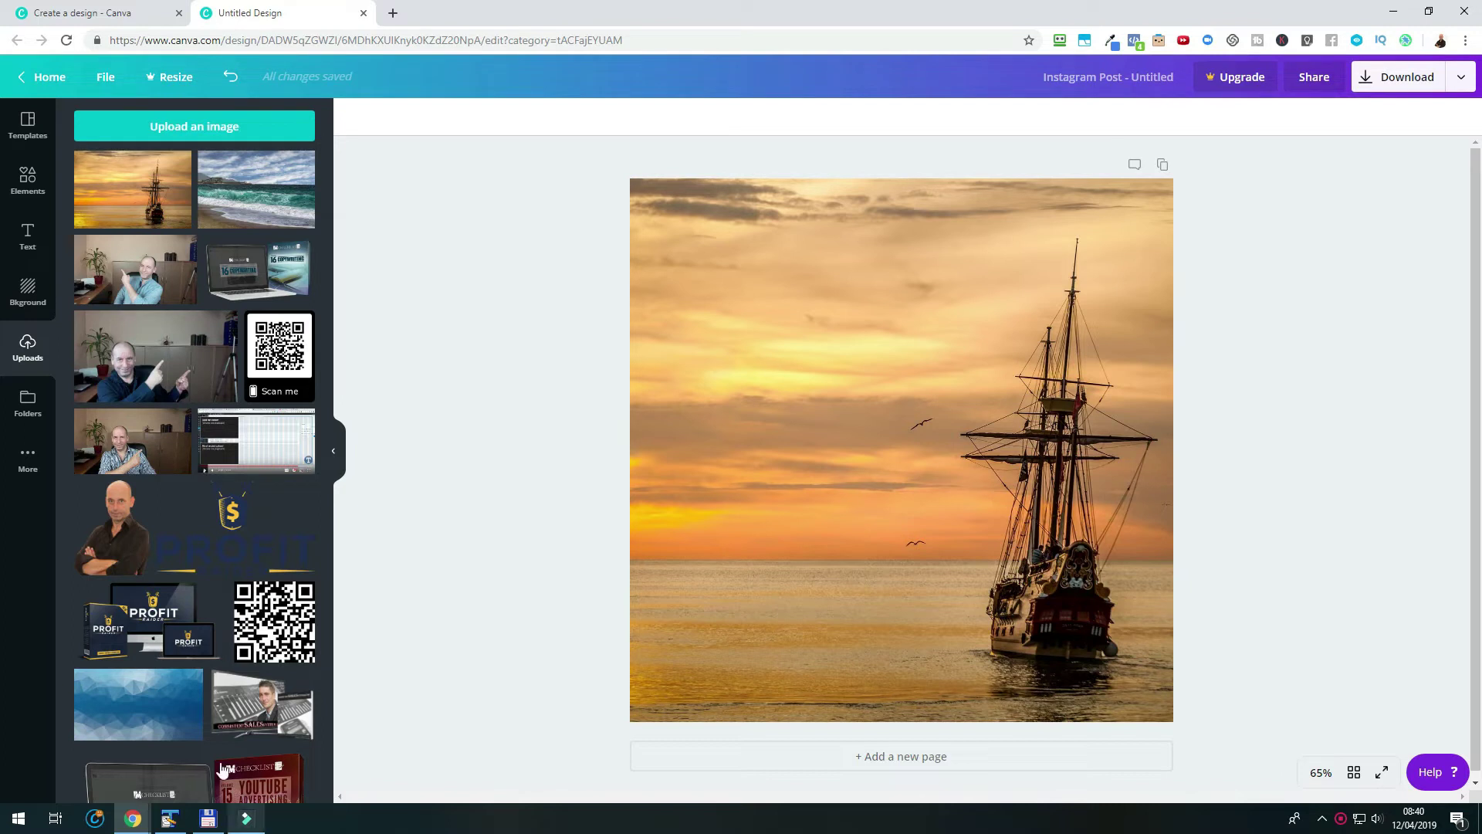
Add the 'Cinema is a matter of…' quote template from the Text panel's combinations.
{"action": "left_click", "coordinate": [27, 234]}
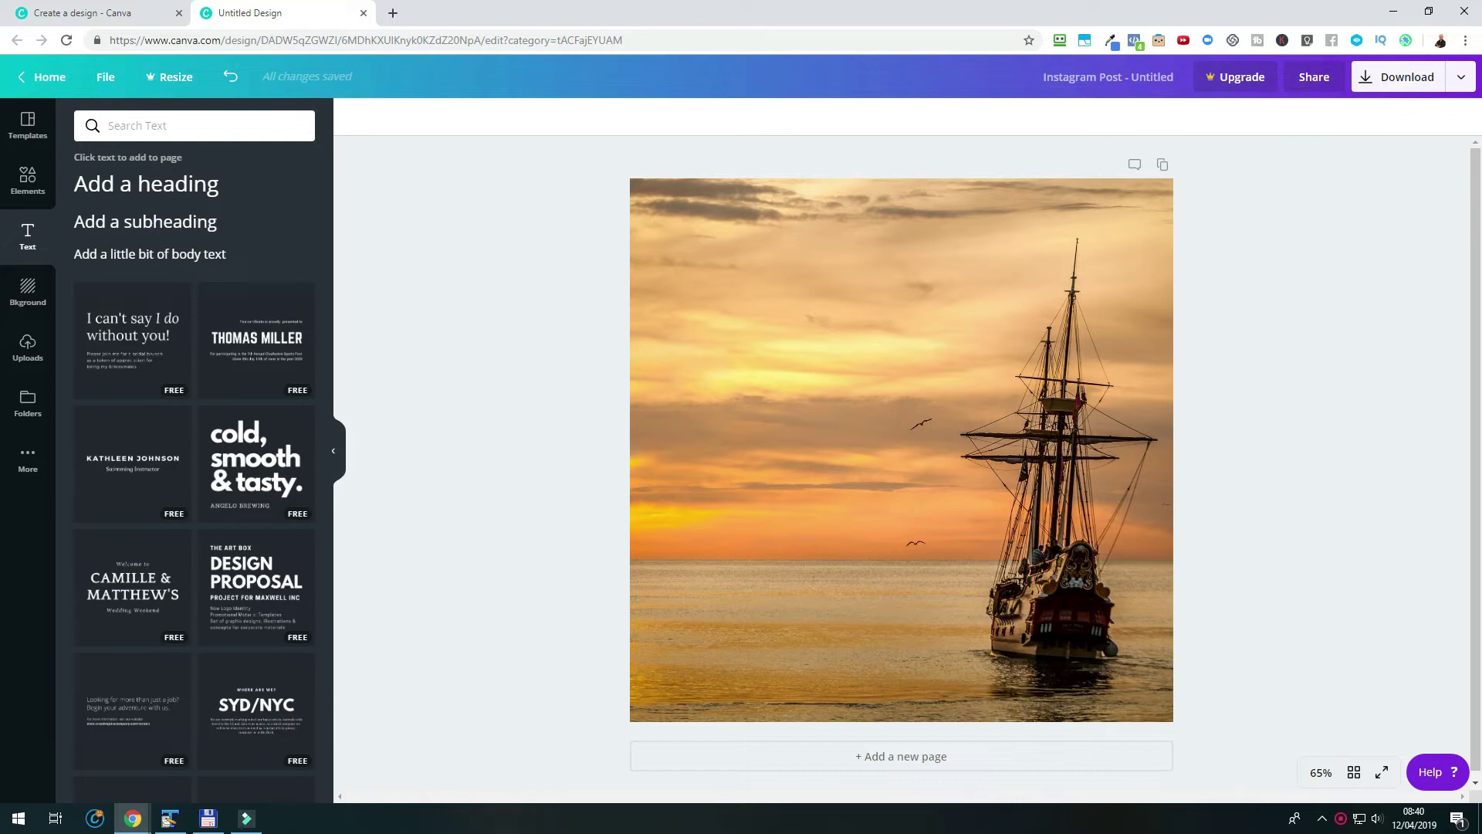
{"action": "scroll", "coordinate": [275, 594], "scroll_direction": "down", "scroll_amount": 7}
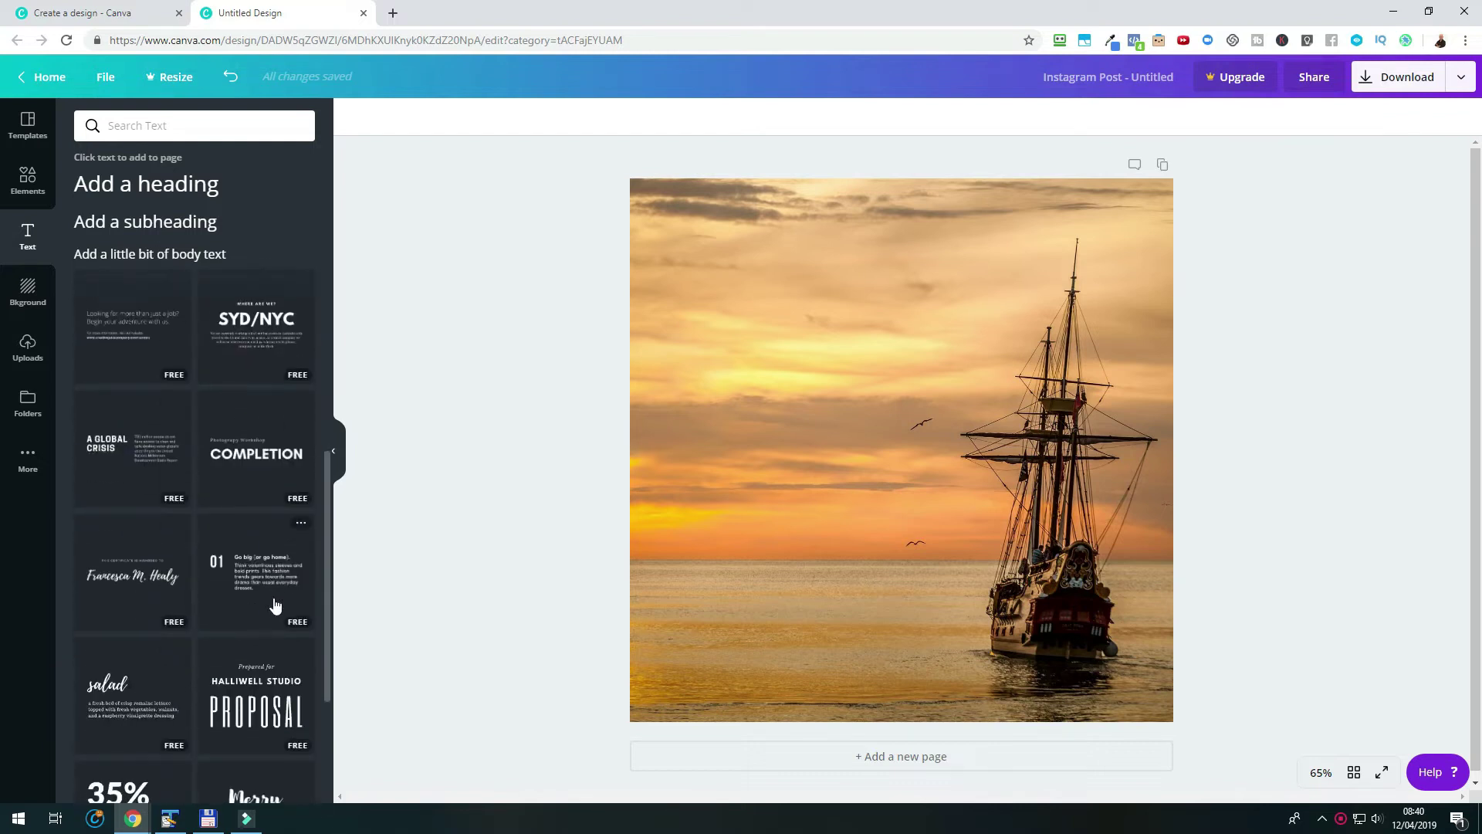
{"action": "scroll", "coordinate": [274, 602], "scroll_direction": "down", "scroll_amount": 10}
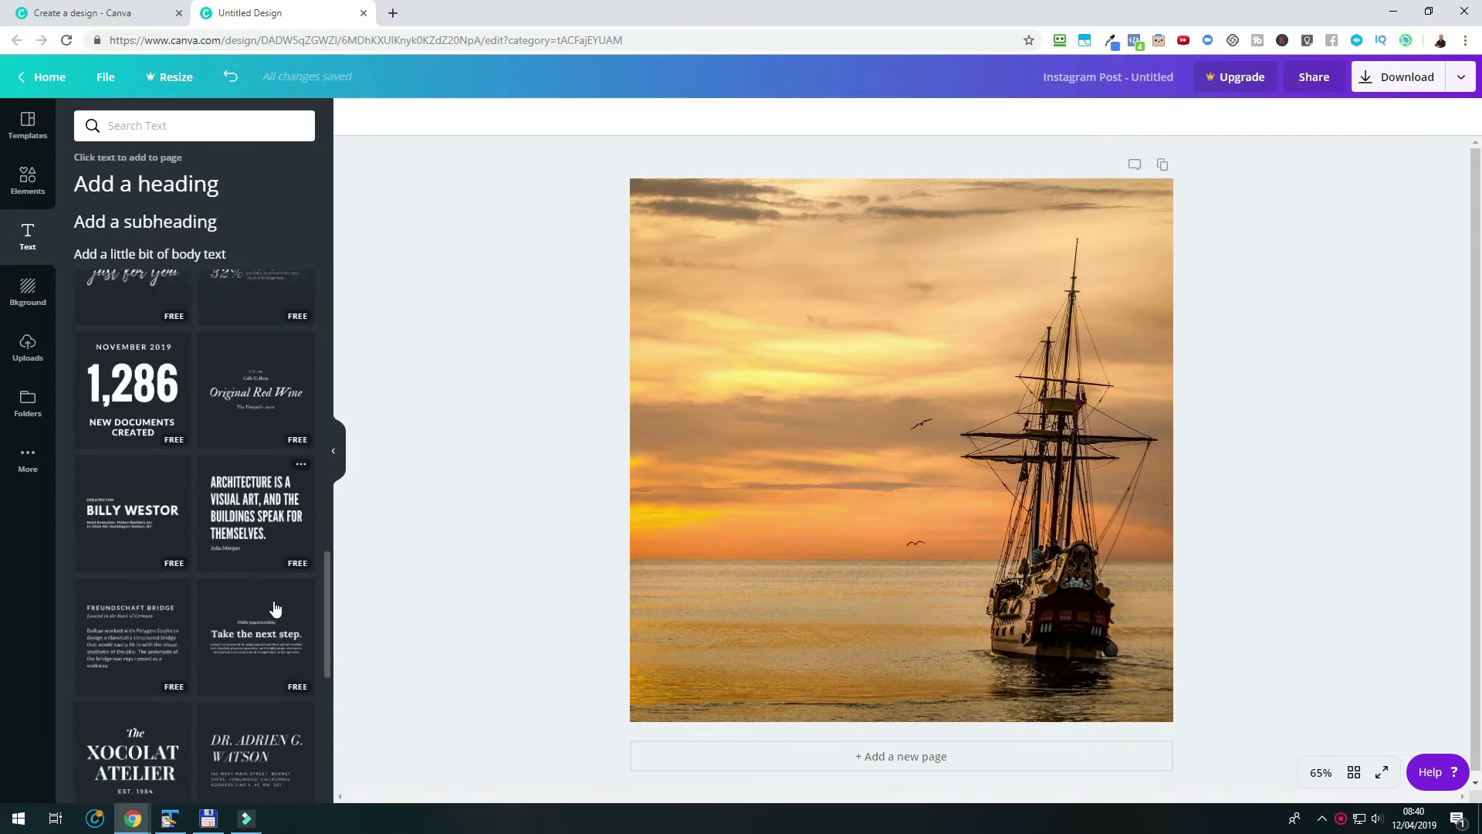
{"action": "scroll", "coordinate": [276, 610], "scroll_direction": "down", "scroll_amount": 10}
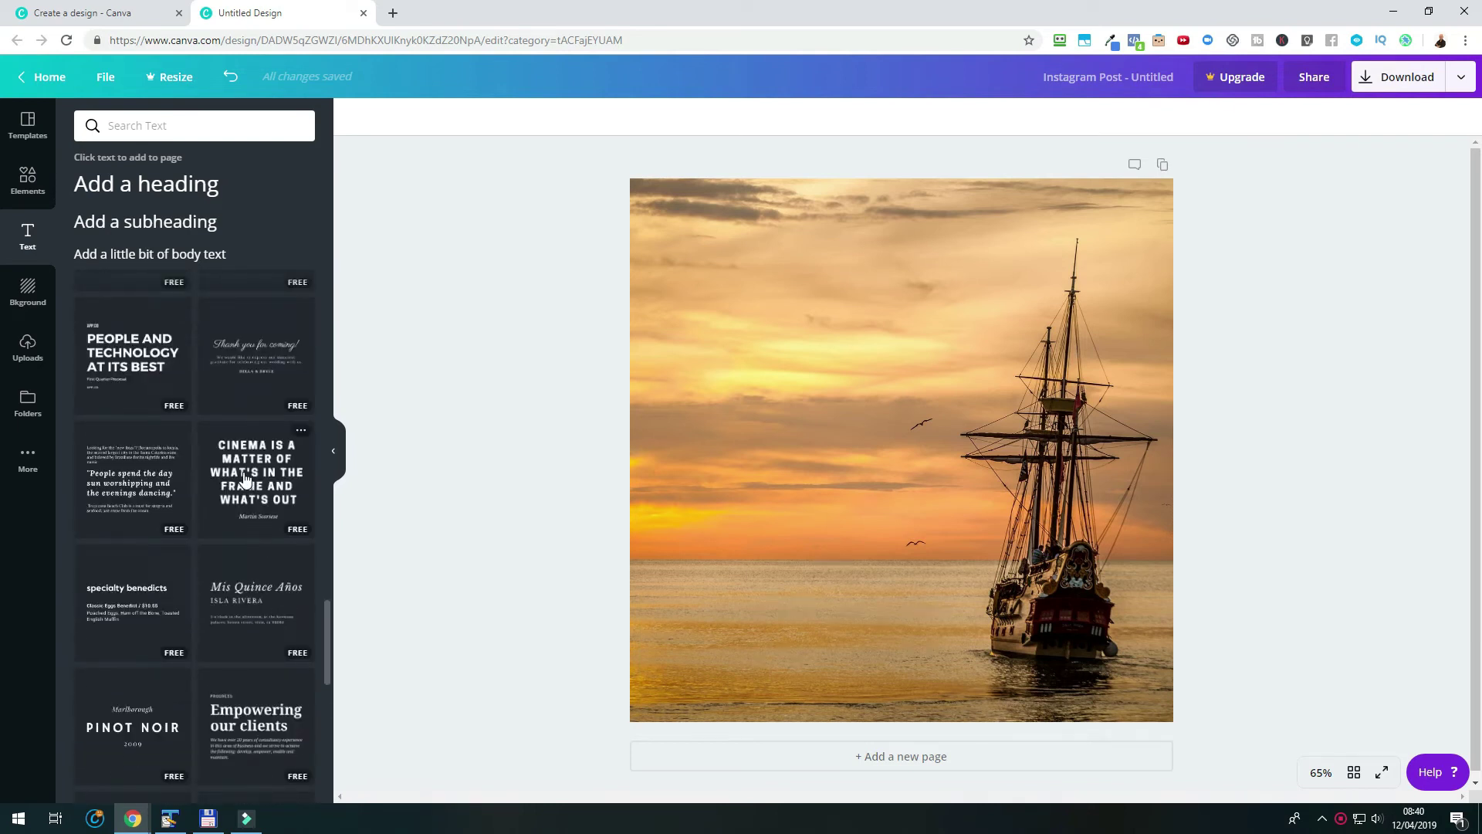
{"action": "left_click", "coordinate": [304, 532]}
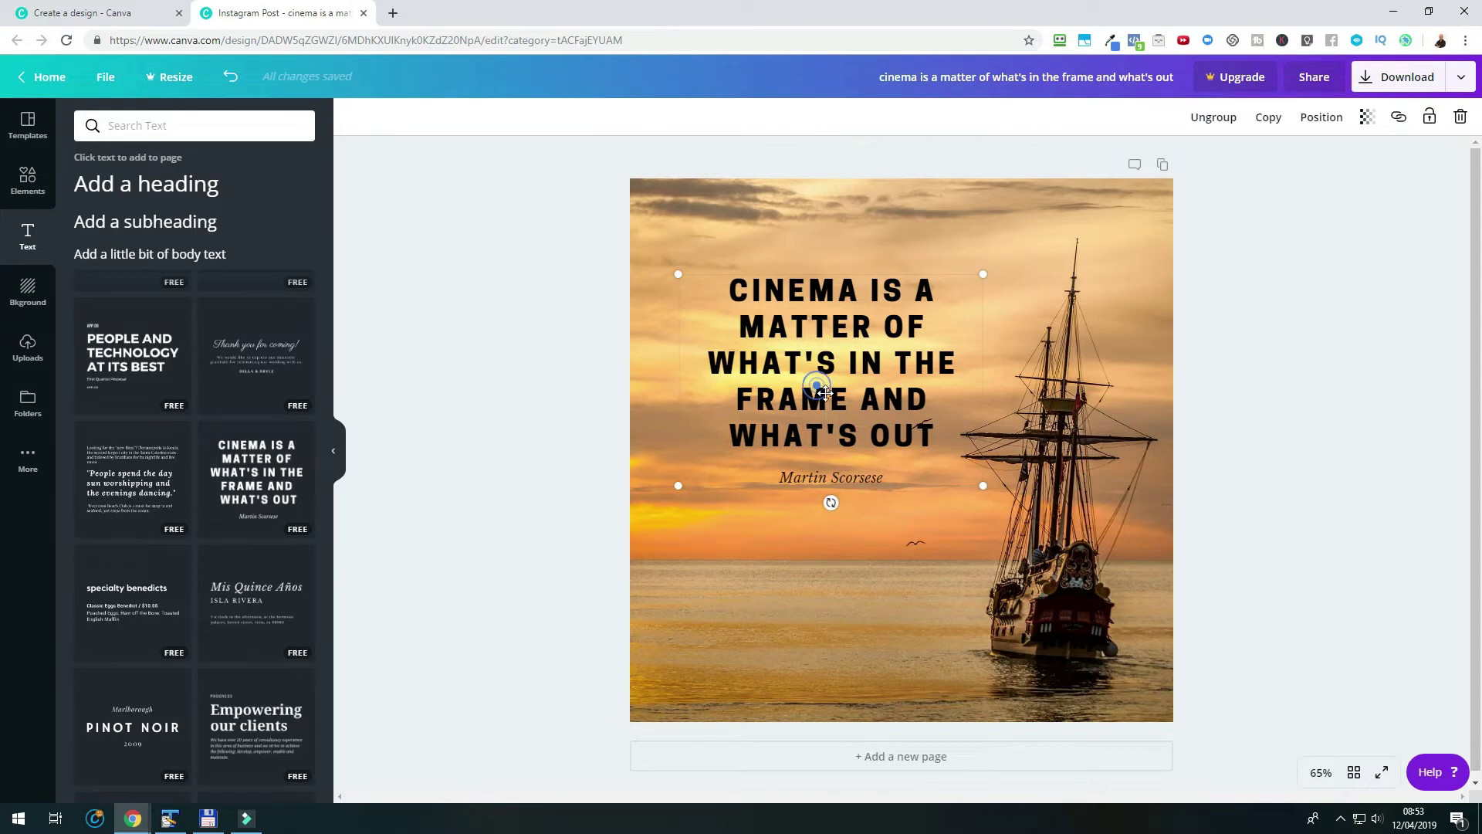
Move the quote block top-left and change its heading to 'If your ship doesn't come in, swim out to meet it!'.
{"action": "left_click_drag", "start_coordinate": [818, 386], "coordinate": [796, 319]}
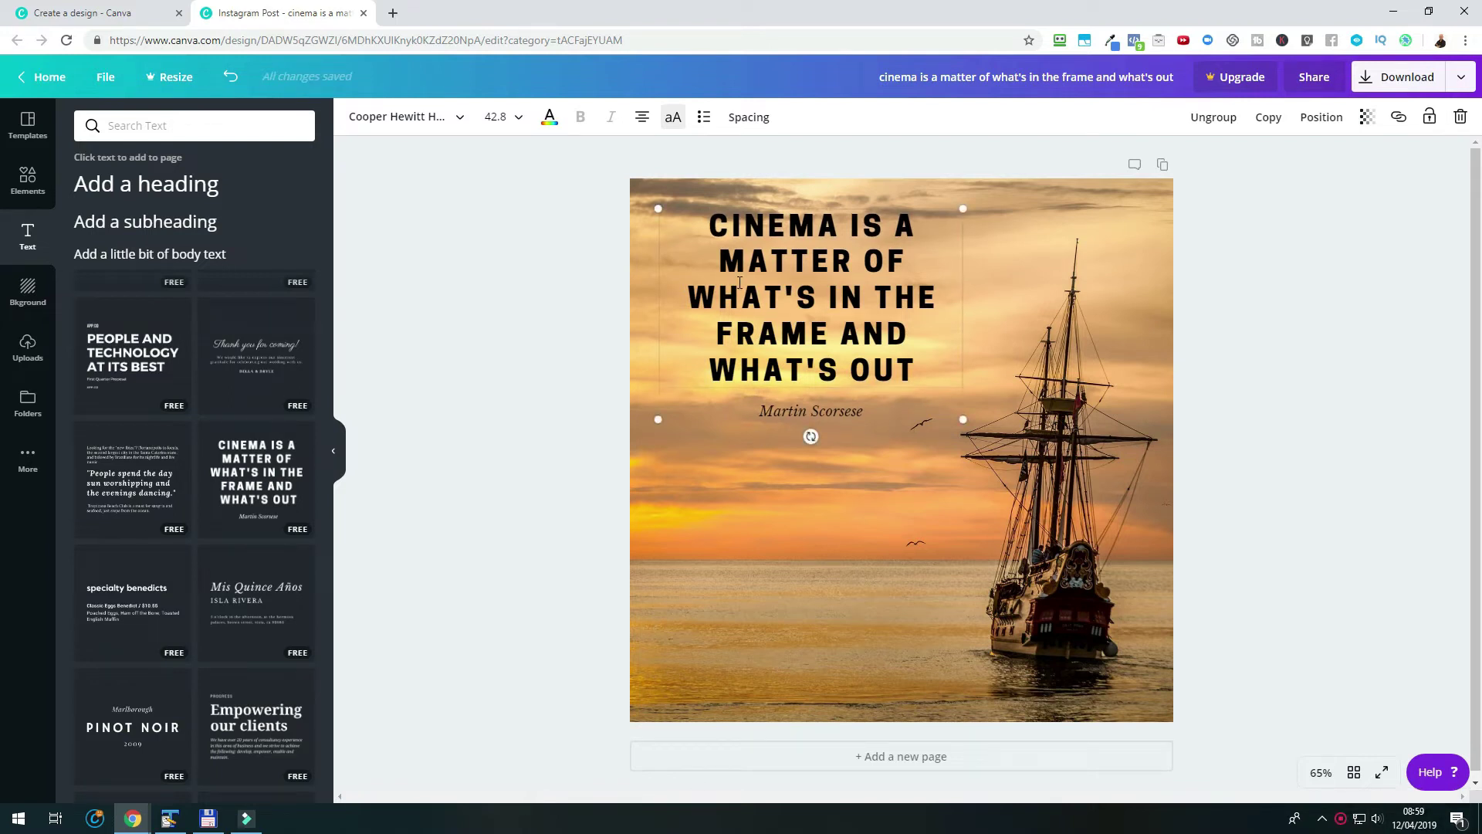
{"action": "left_click", "coordinate": [739, 282]}
{"action": "key", "text": "ctrl+a"}
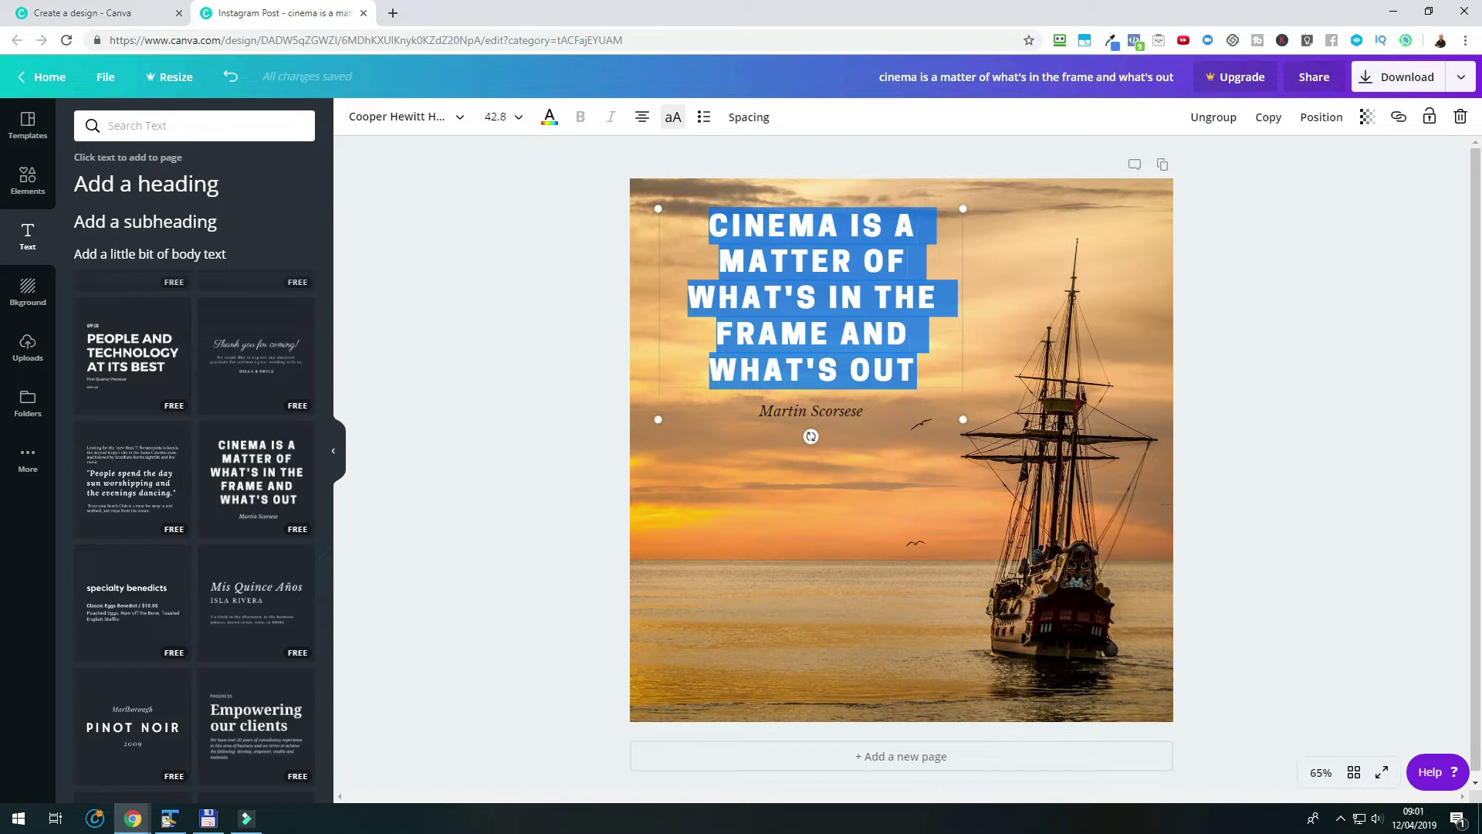
{"action": "type", "text": "IF YOUR SHIP DOESN’T COME IN, SWIM OUT TO MEET IT! - JONATHAN WINTERS"}
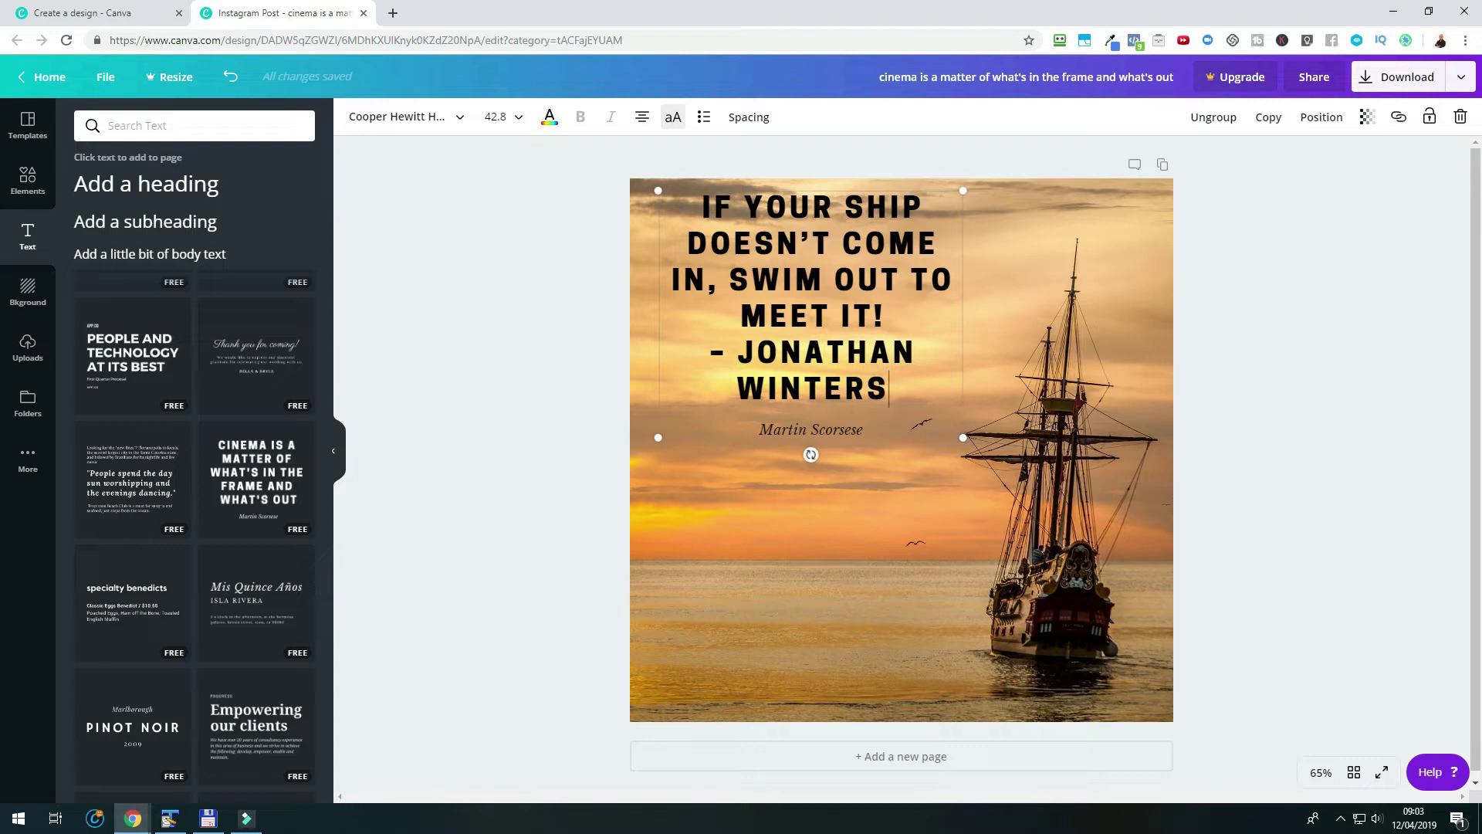
{"action": "left_click_drag", "start_coordinate": [888, 312], "coordinate": [942, 402]}
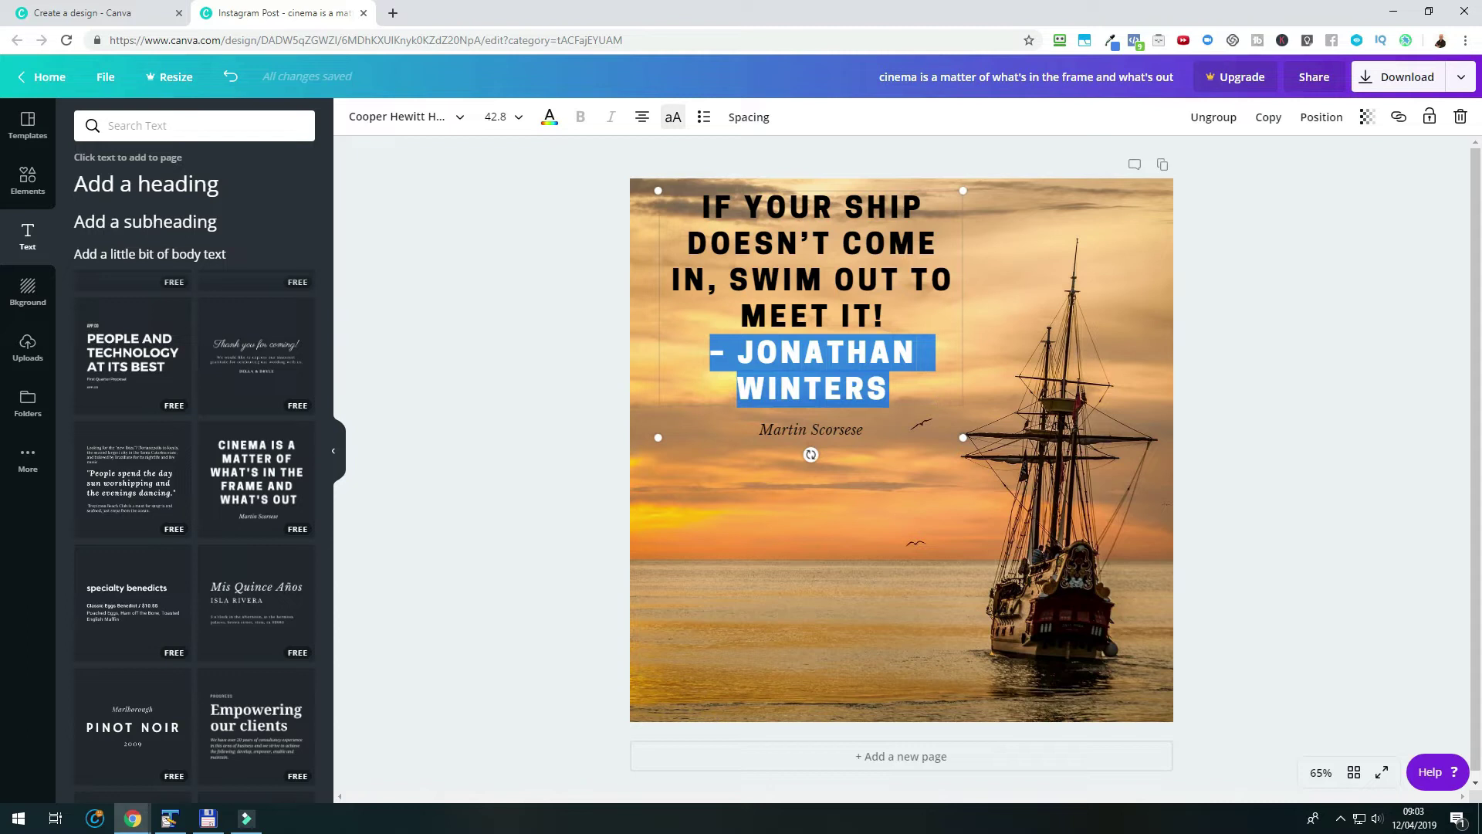
{"action": "key", "text": "BackSpace"}
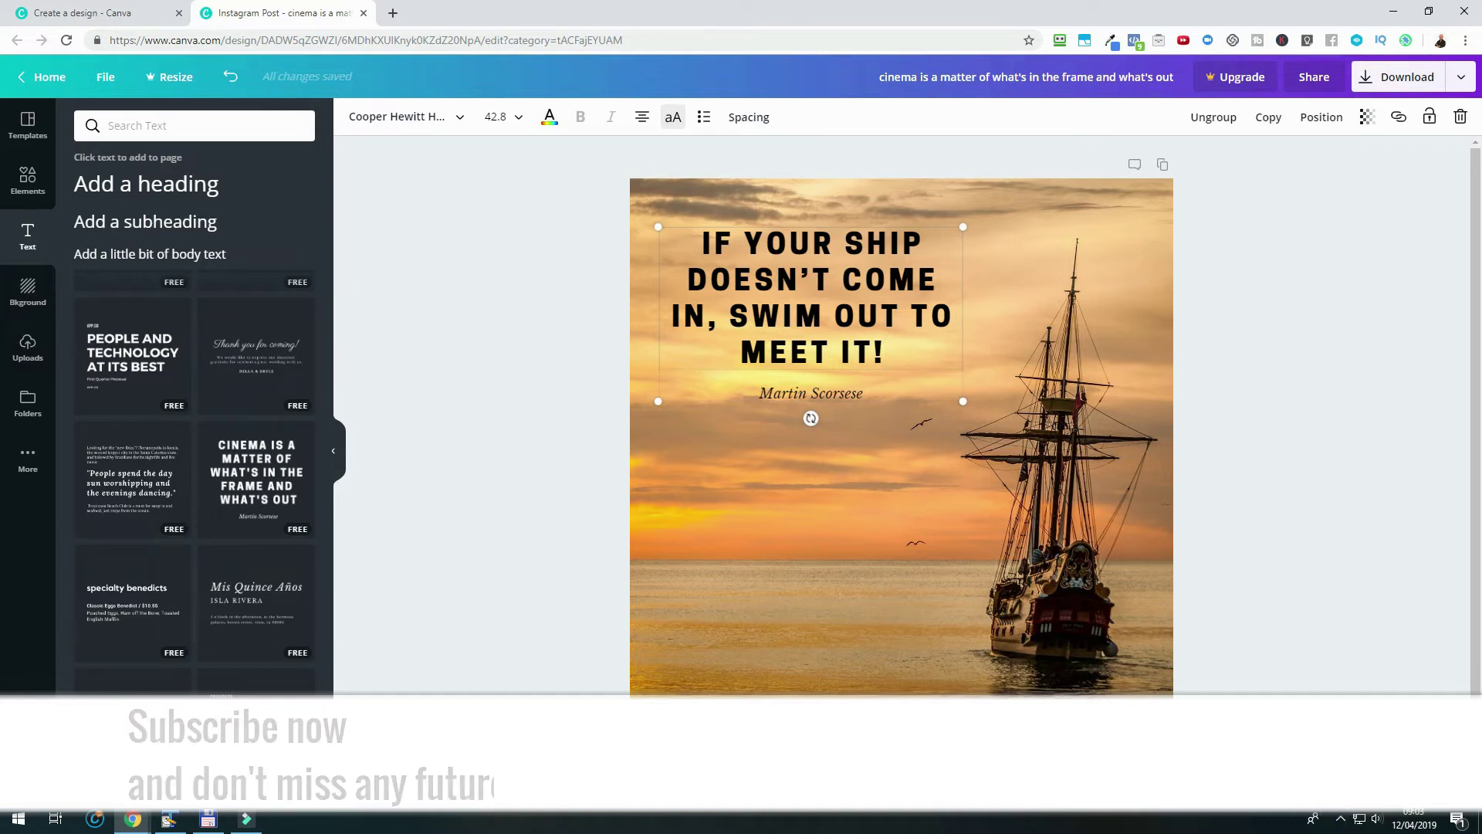
Replace the attribution line with the pasted author's name, removing the leading dash.
{"action": "left_click", "coordinate": [789, 387]}
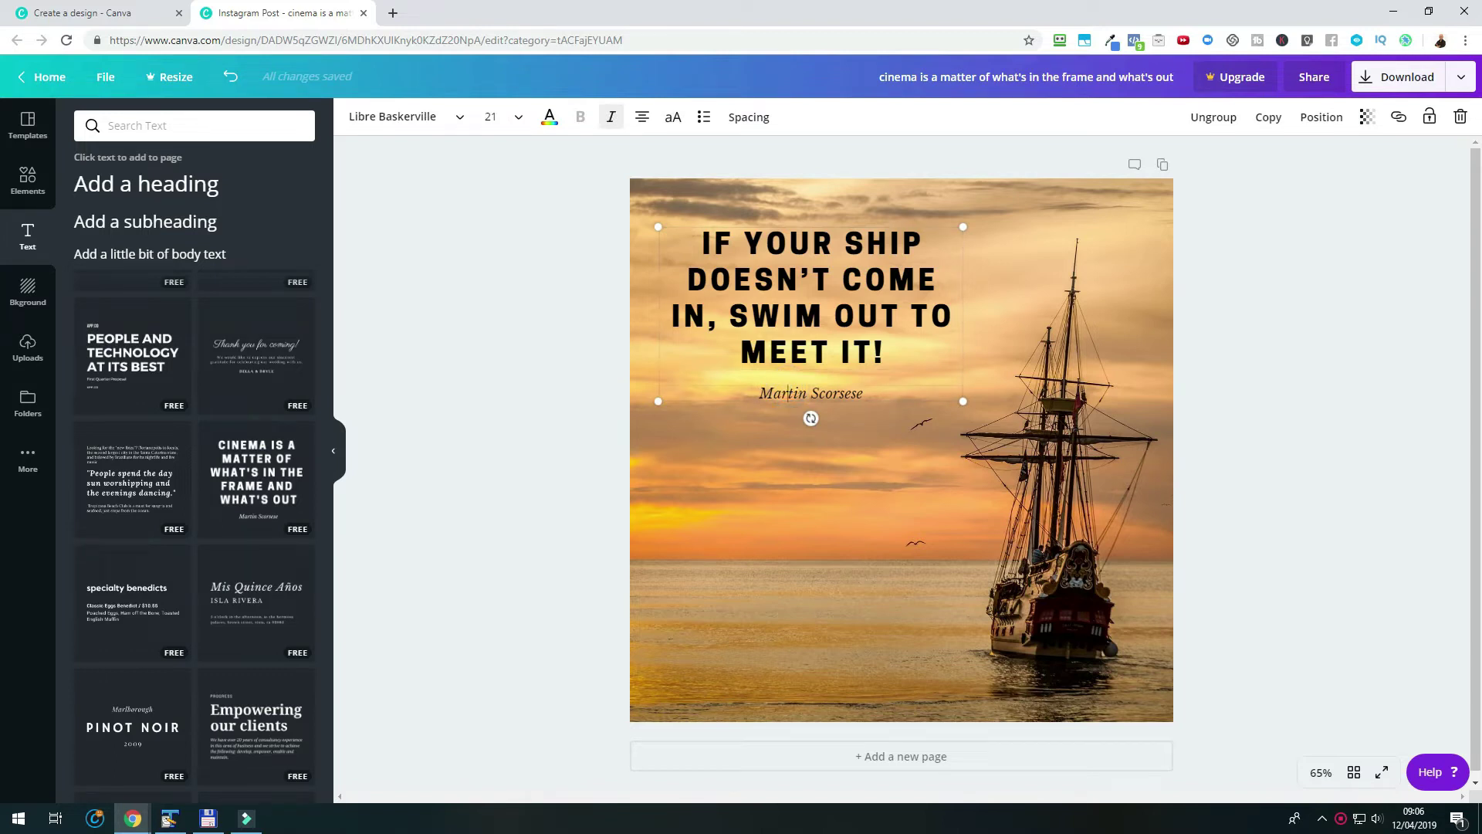
{"action": "key", "text": "ctrl+a"}
{"action": "type", "text": "– JONATHAN WINTERS"}
{"action": "key", "text": "Delete"}
{"action": "key", "text": "Delete"}
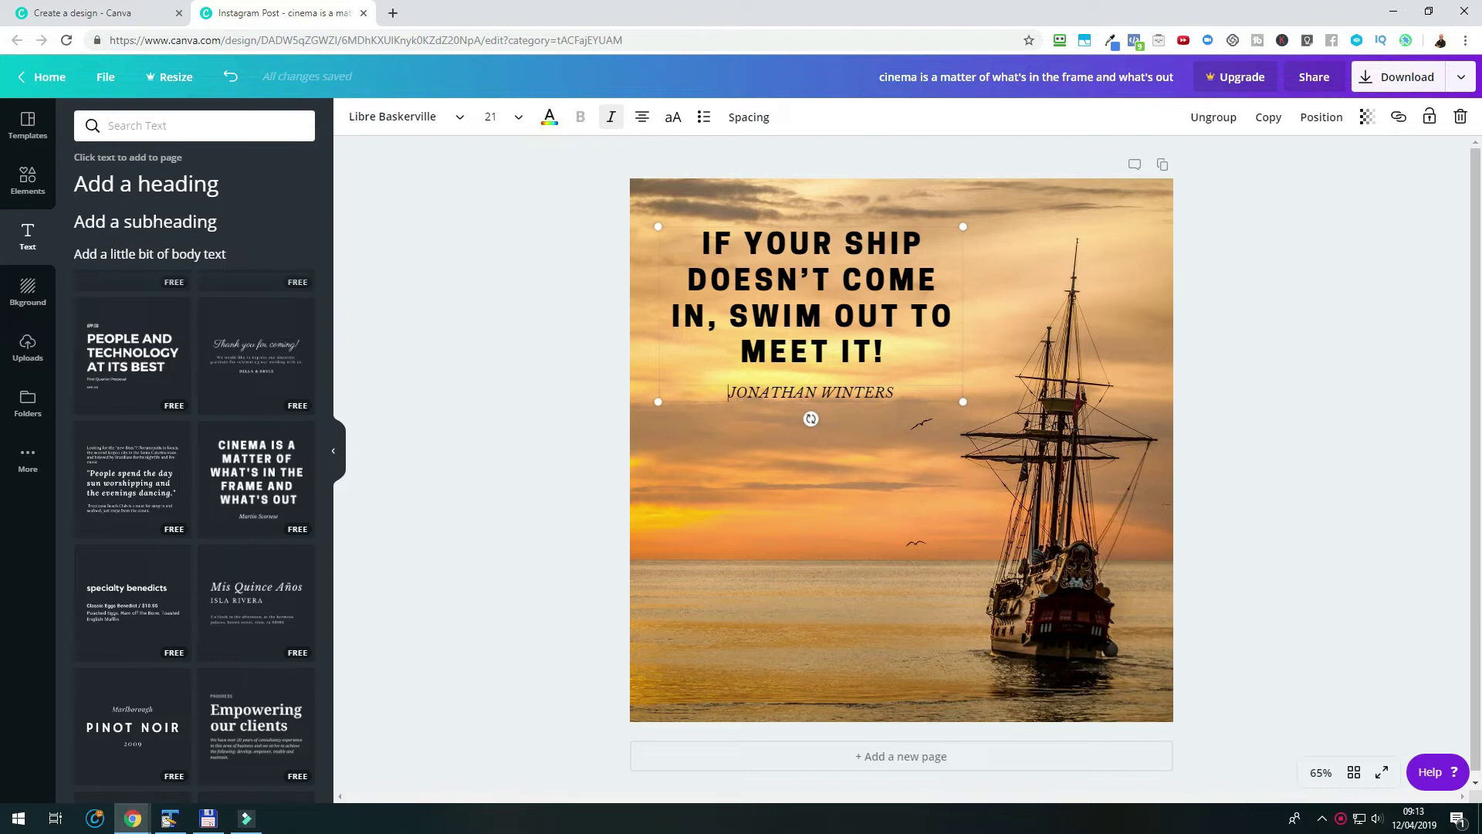
{"action": "left_click", "coordinate": [27, 179]}
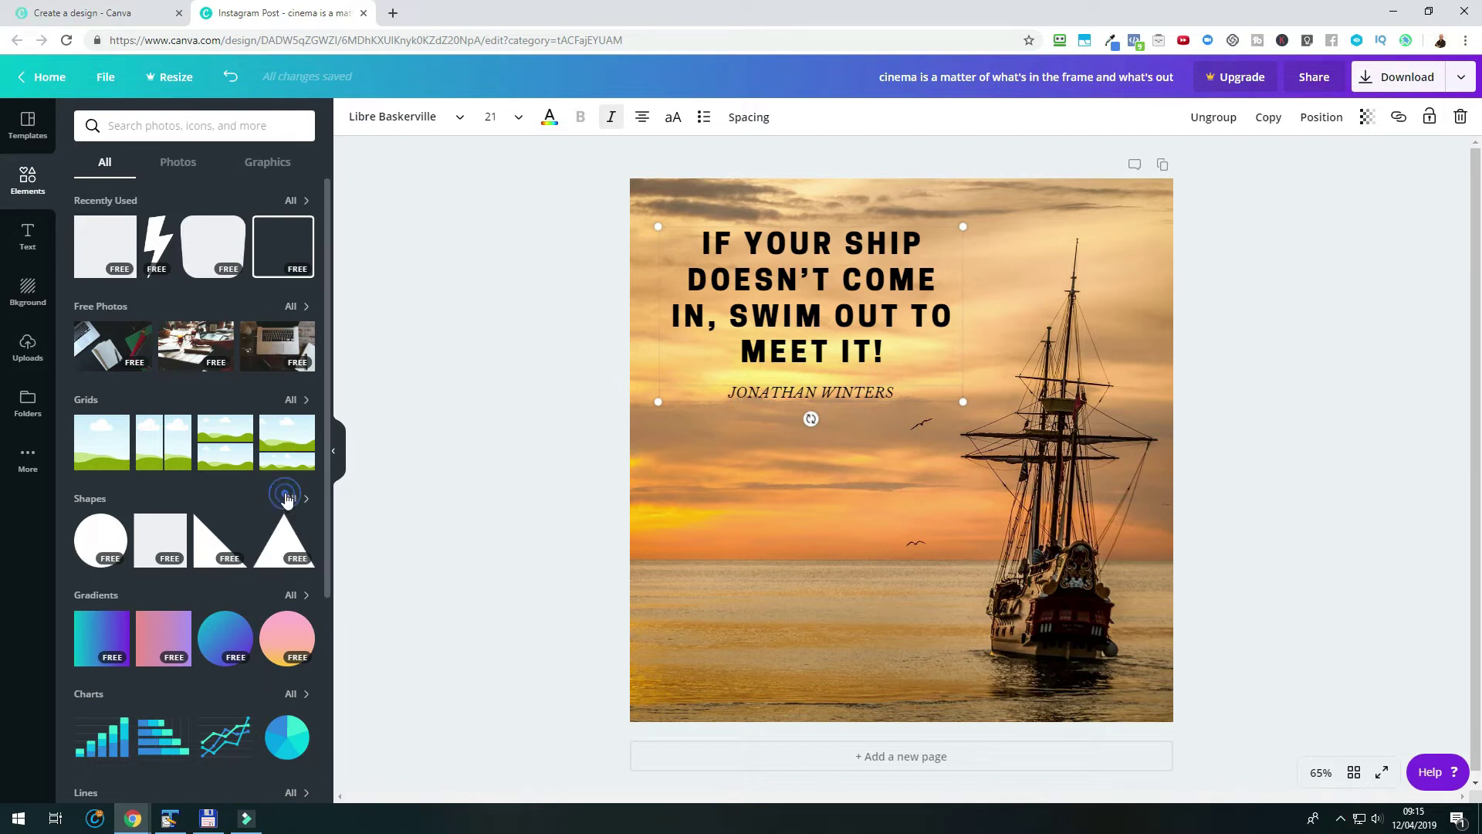
Expand the Elements panel's Shapes section with 'All' to list circles, squares, triangles and hearts.
{"action": "left_click", "coordinate": [291, 498]}
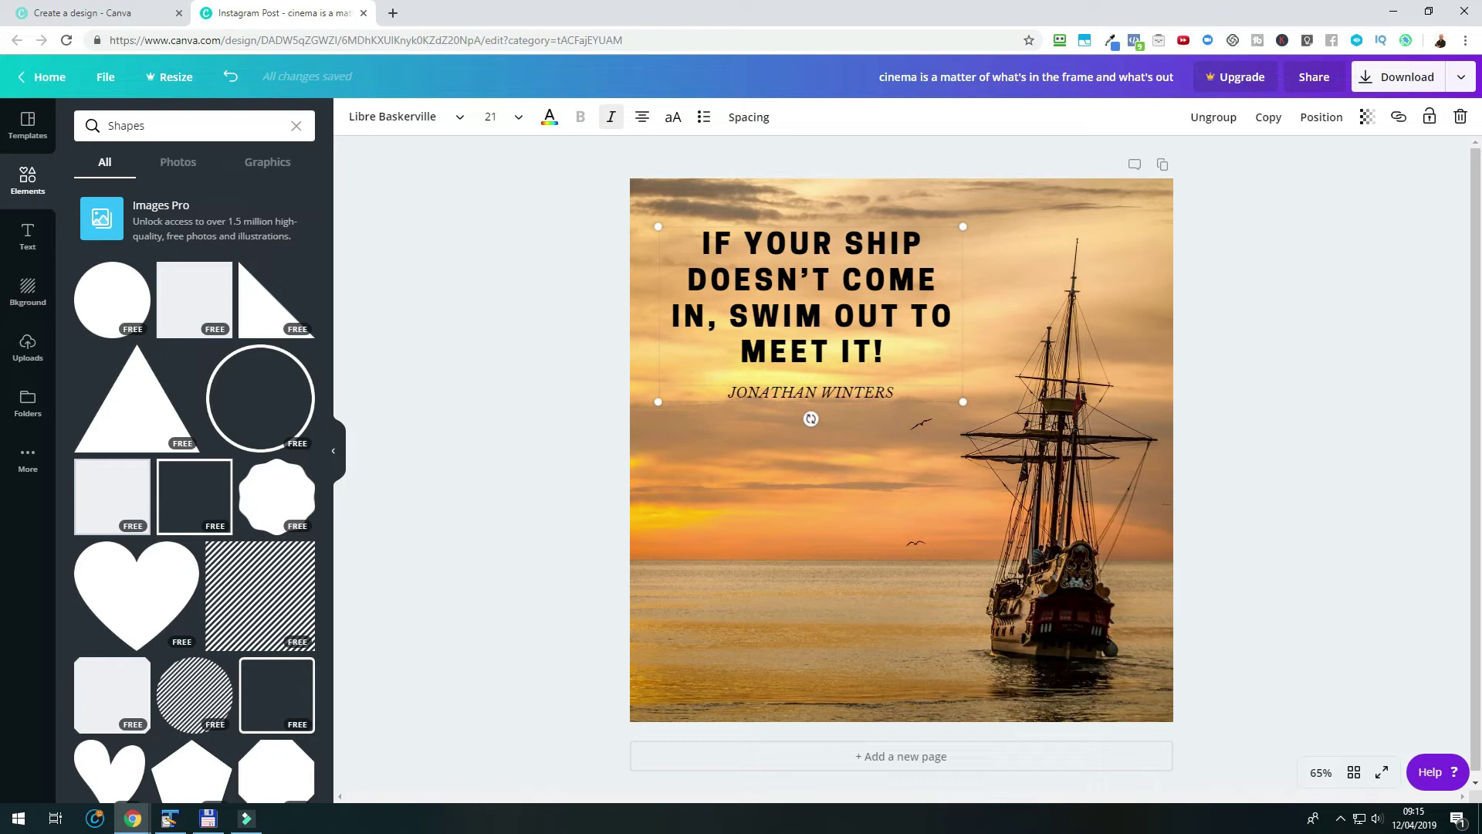
Add a square shape and stretch it into a rectangle over the photo's left side, top to bottom.
{"action": "left_click", "coordinate": [194, 301]}
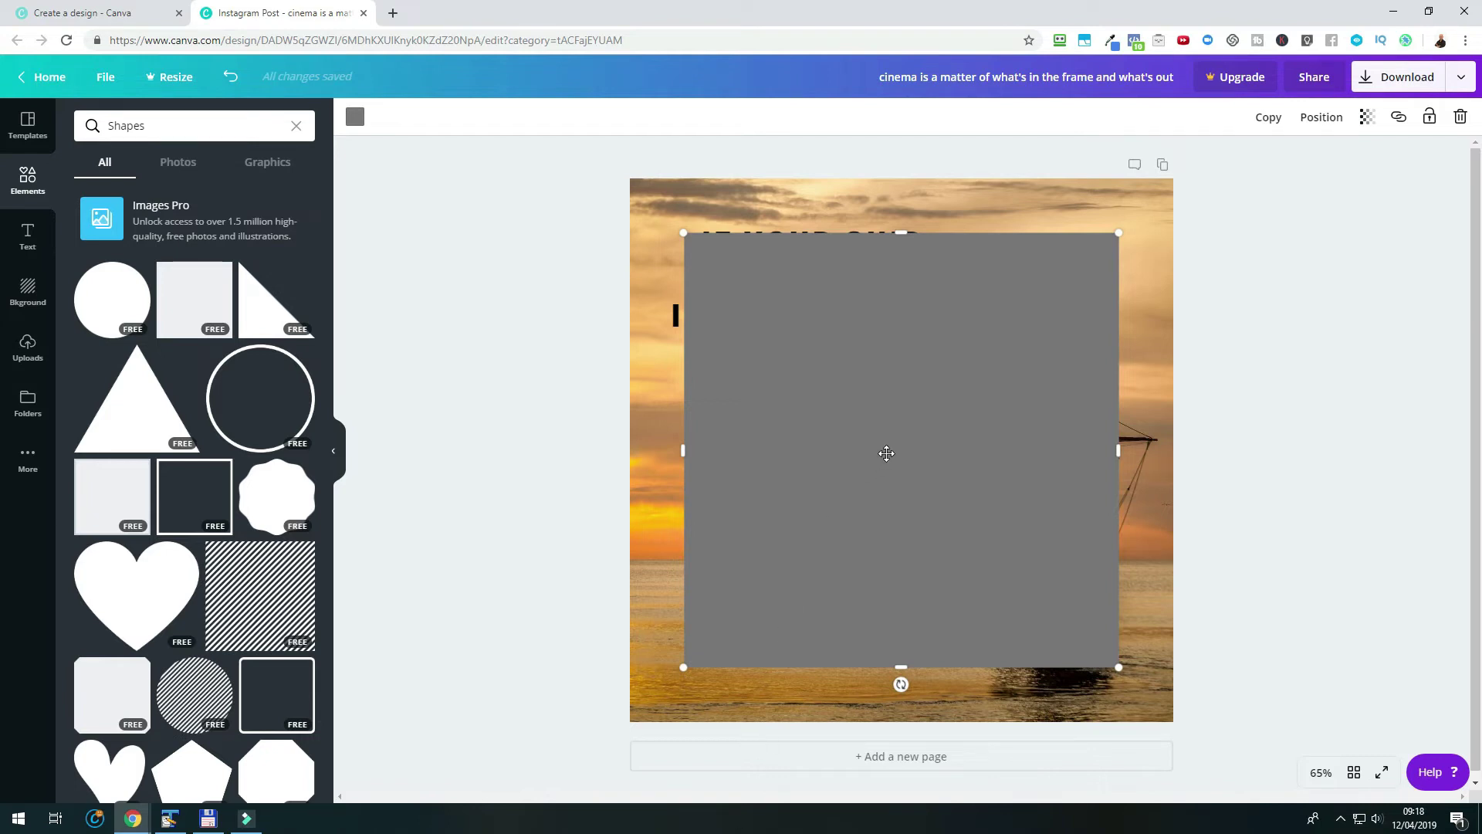
{"action": "left_click_drag", "start_coordinate": [879, 456], "coordinate": [829, 447]}
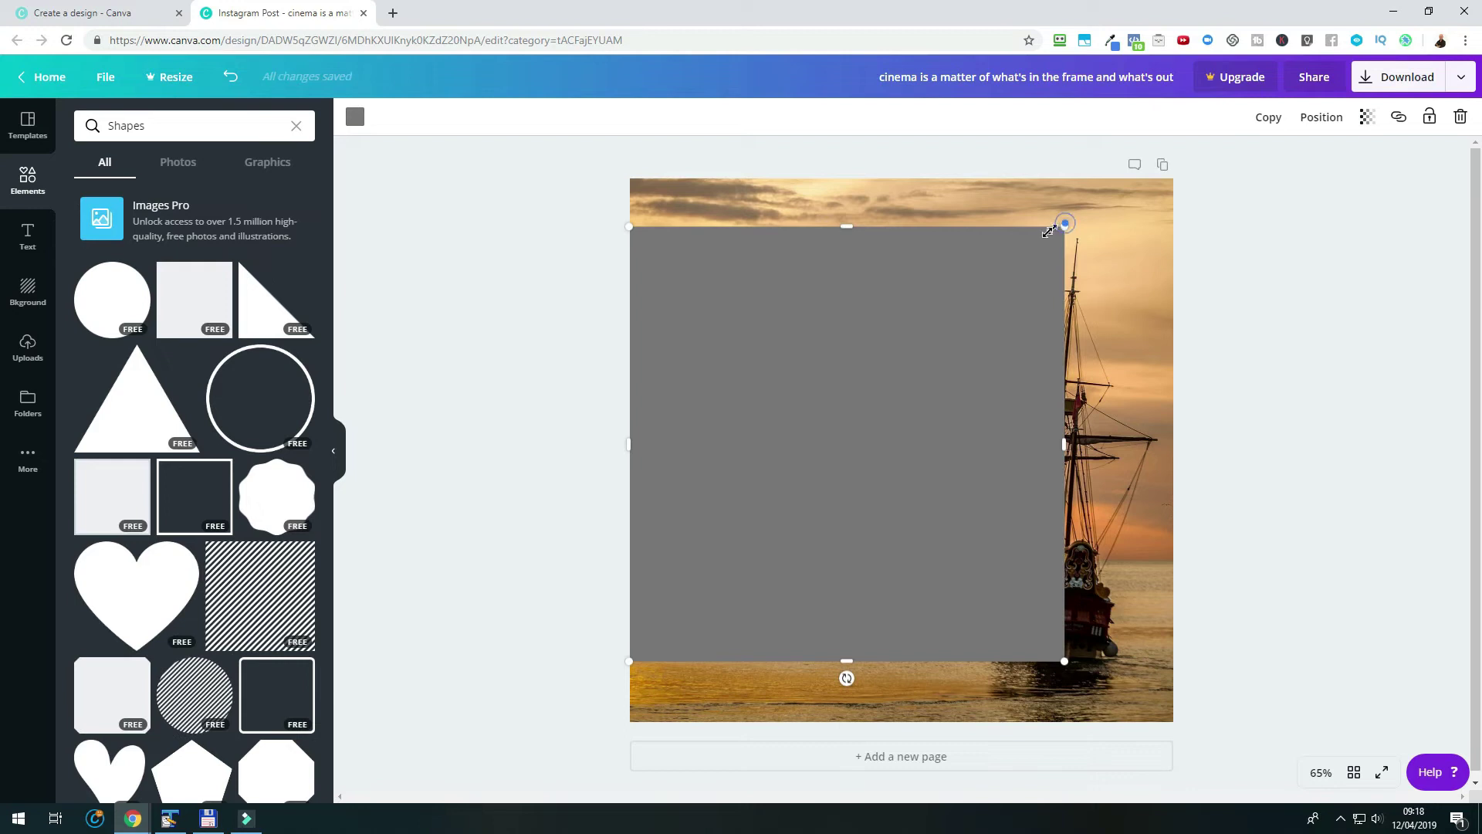
{"action": "left_click_drag", "start_coordinate": [1065, 226], "coordinate": [923, 300]}
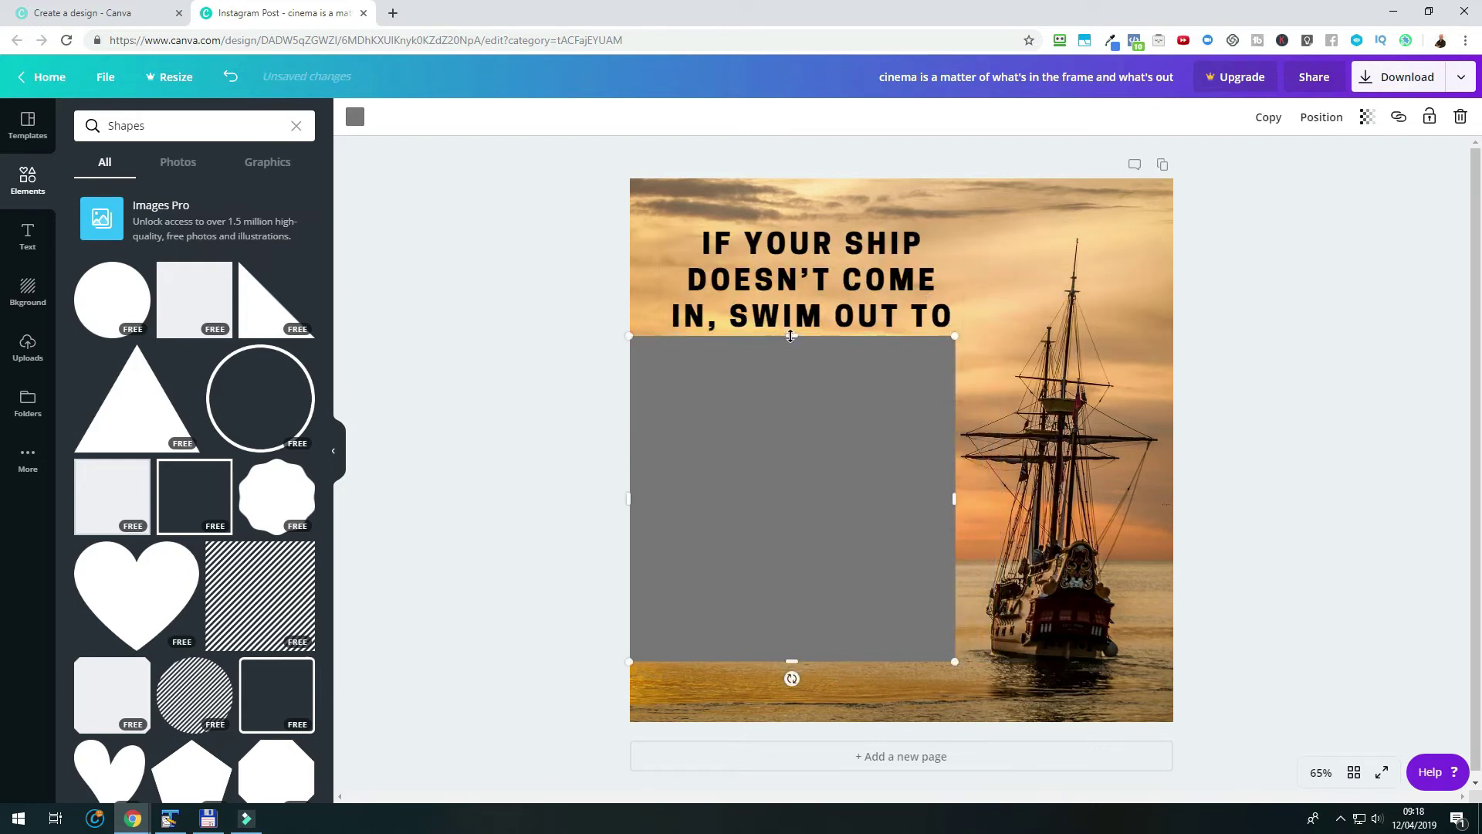
{"action": "left_click_drag", "start_coordinate": [792, 338], "coordinate": [784, 178]}
{"action": "left_click_drag", "start_coordinate": [795, 660], "coordinate": [793, 727]}
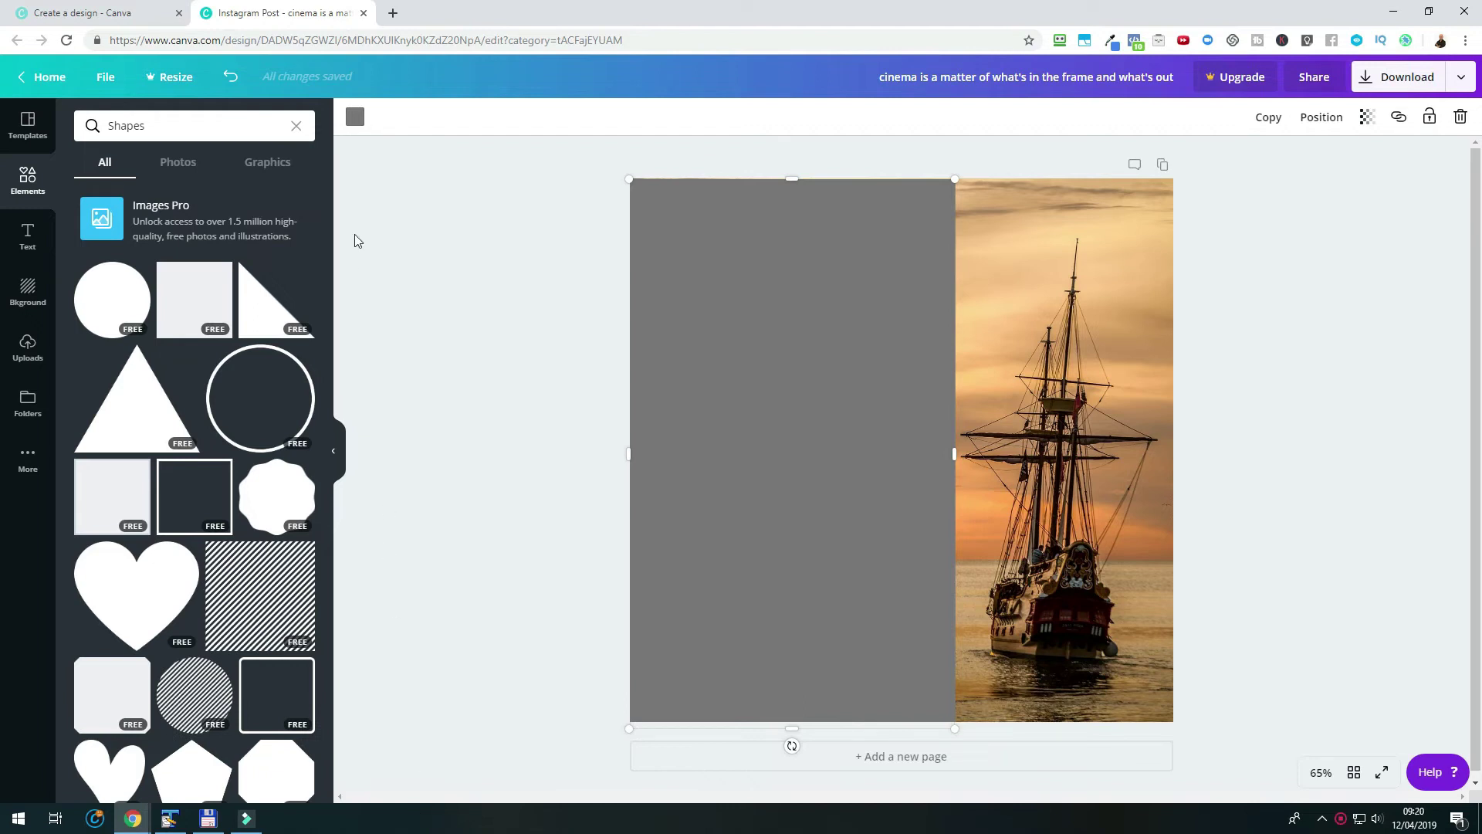
Fill the grey rectangle with the light orange default colour.
{"action": "left_click", "coordinate": [355, 118]}
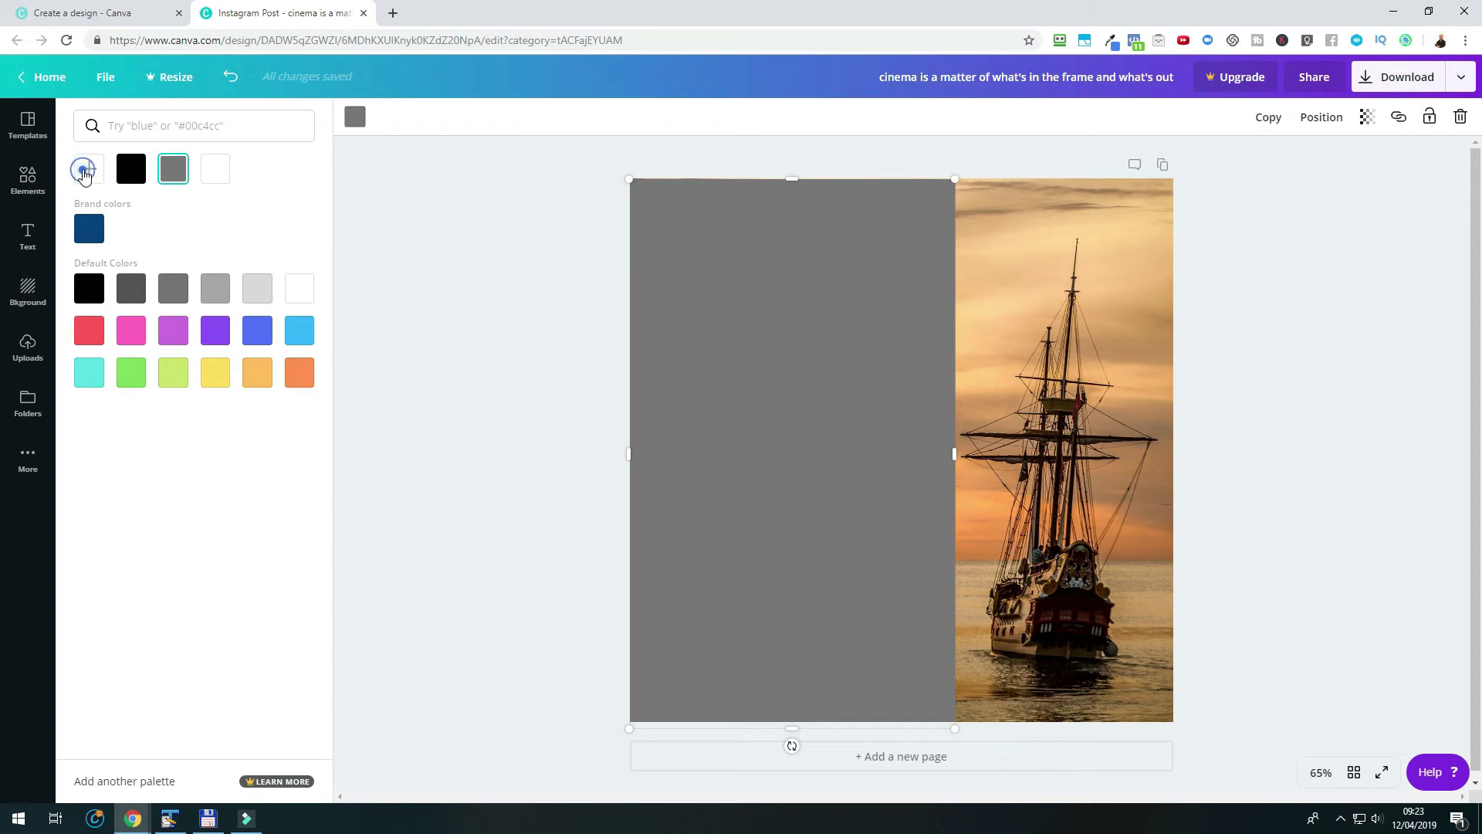
{"action": "left_click", "coordinate": [86, 170]}
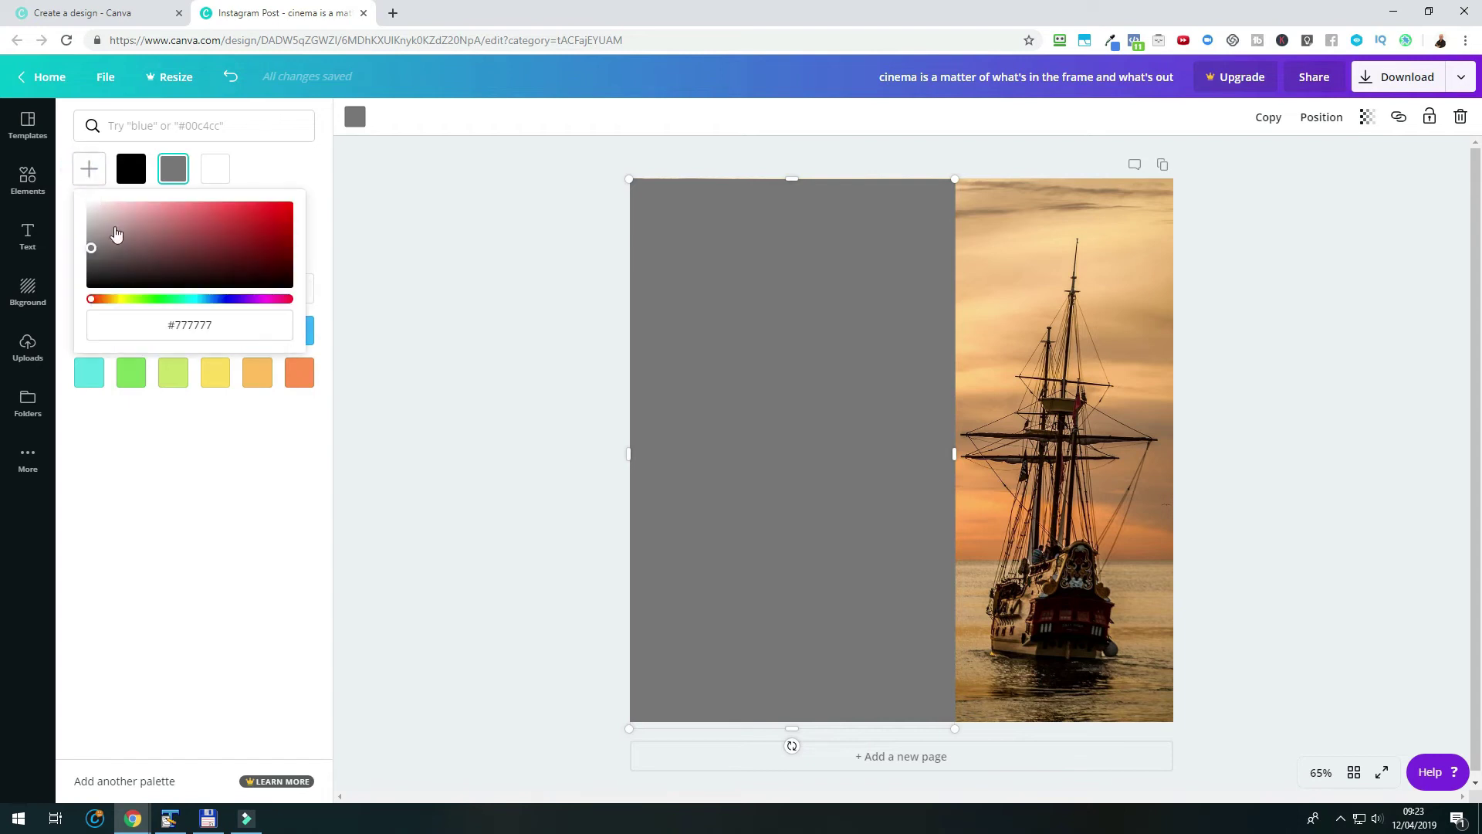
{"action": "left_click", "coordinate": [212, 549]}
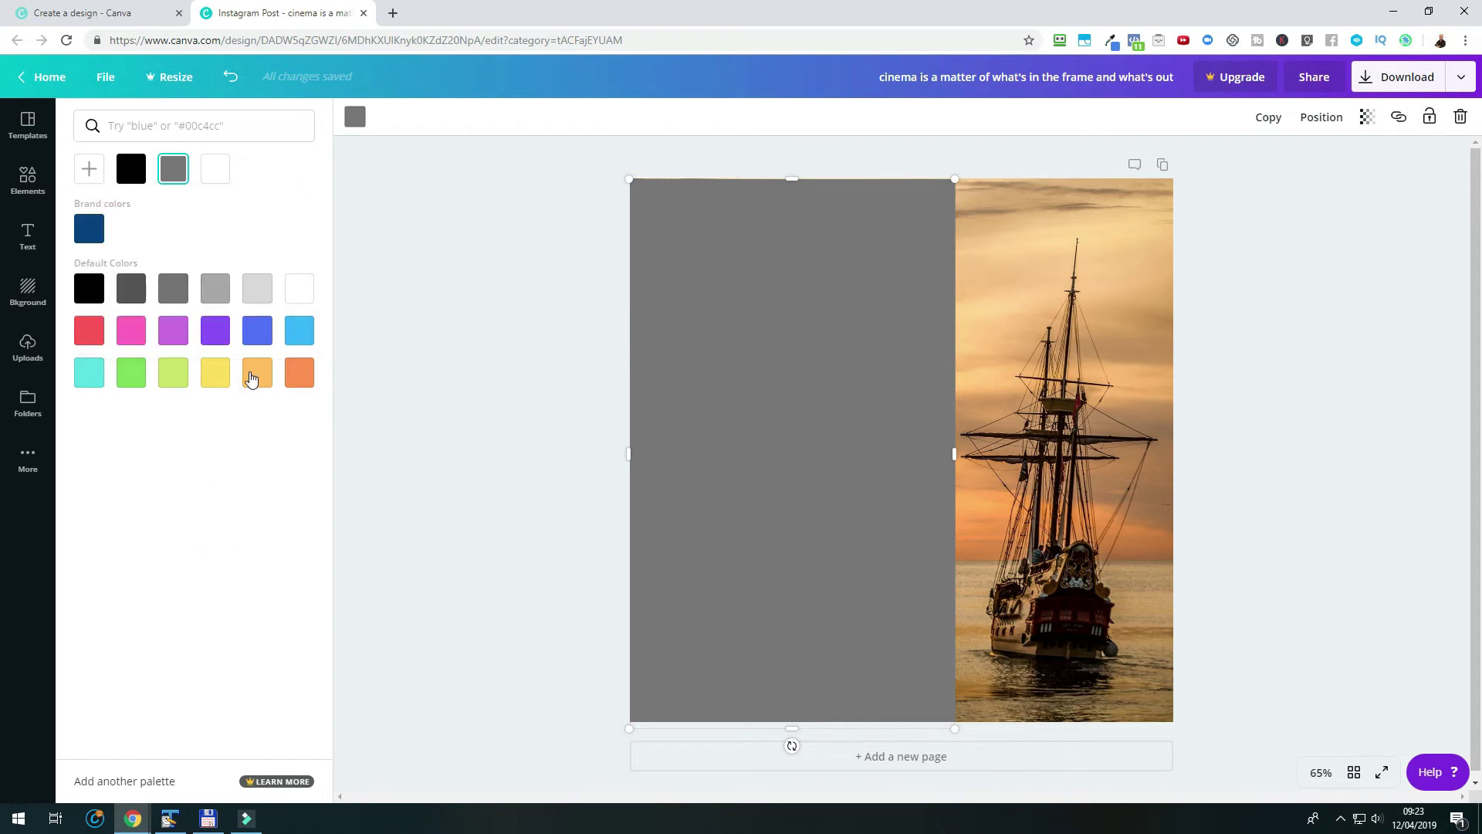
{"action": "left_click", "coordinate": [256, 375]}
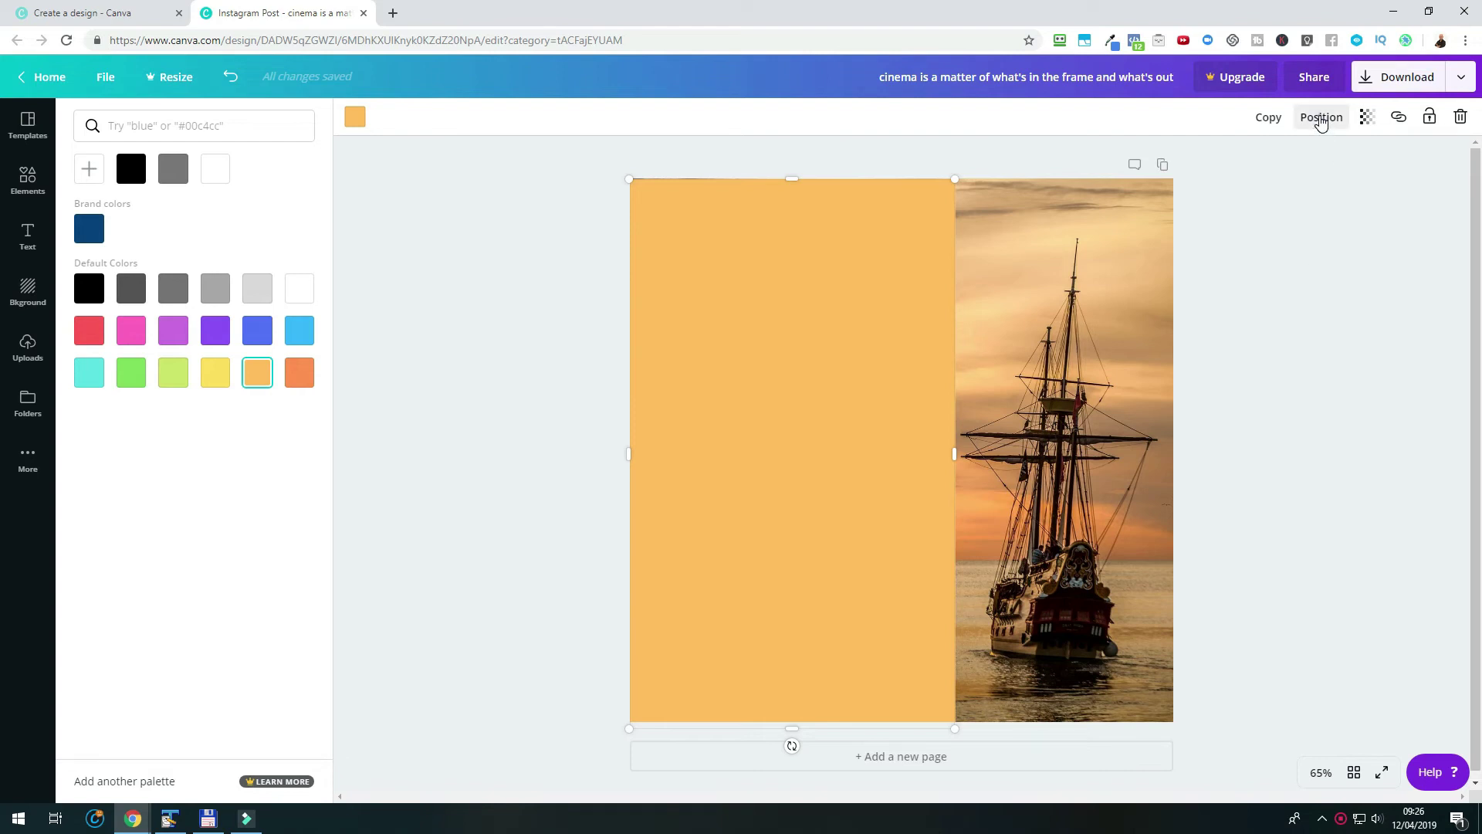
Move the orange rectangle backward so the quote and author line sit in front of it.
{"action": "left_click", "coordinate": [1321, 120]}
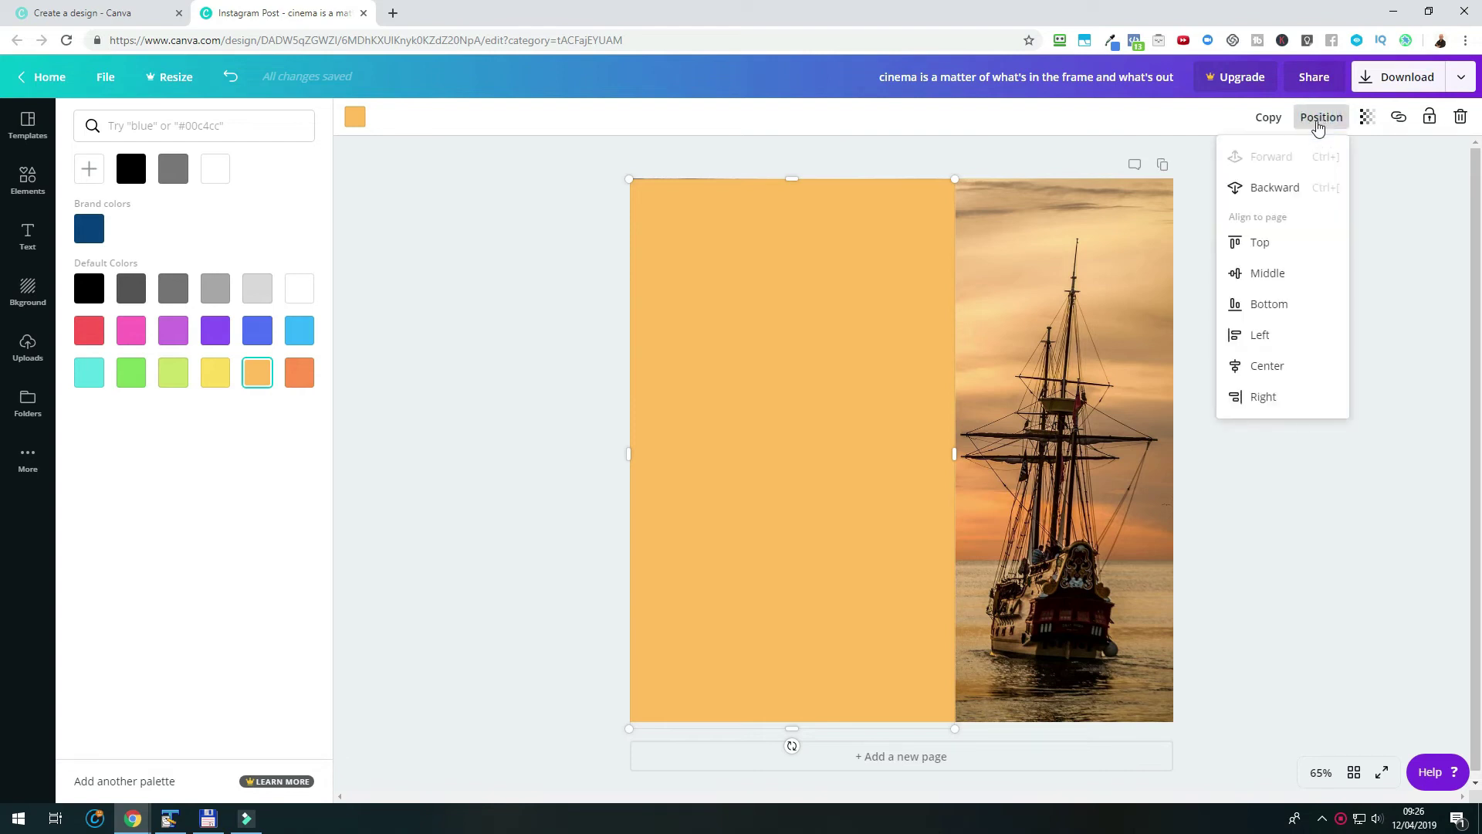
{"action": "left_click", "coordinate": [1301, 187]}
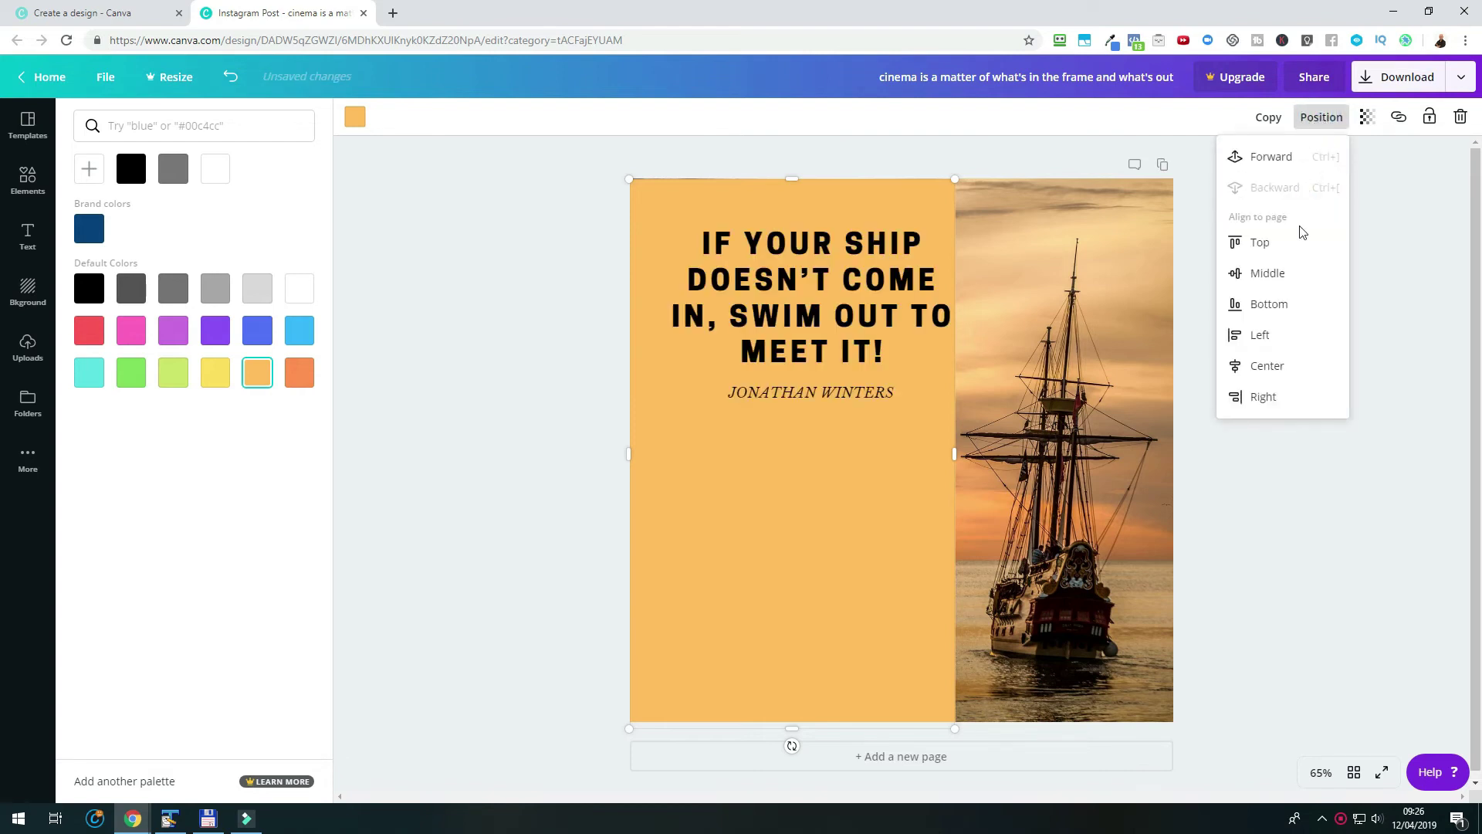
{"action": "left_click", "coordinate": [1310, 670]}
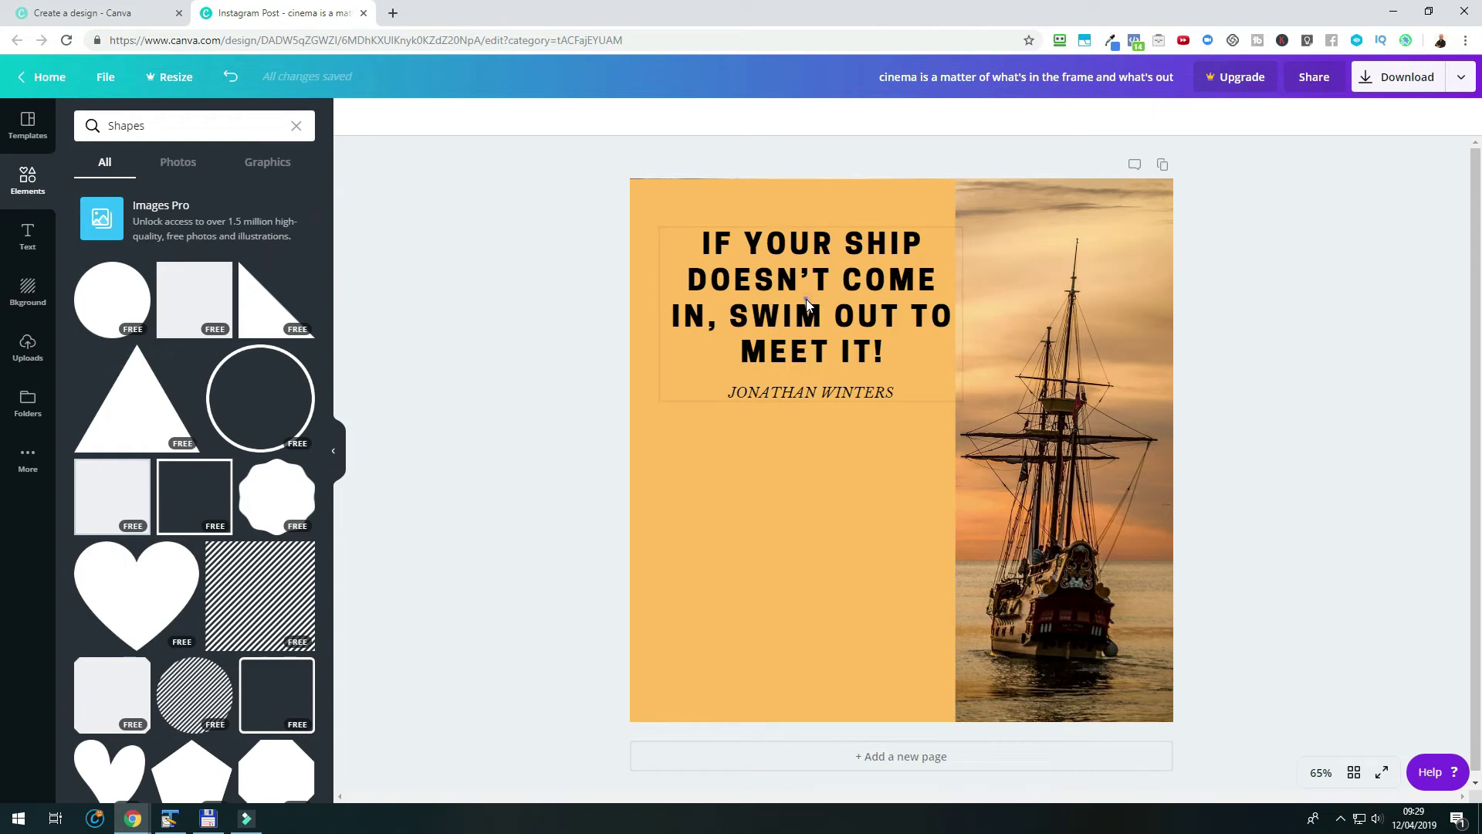
{"action": "left_click", "coordinate": [805, 298]}
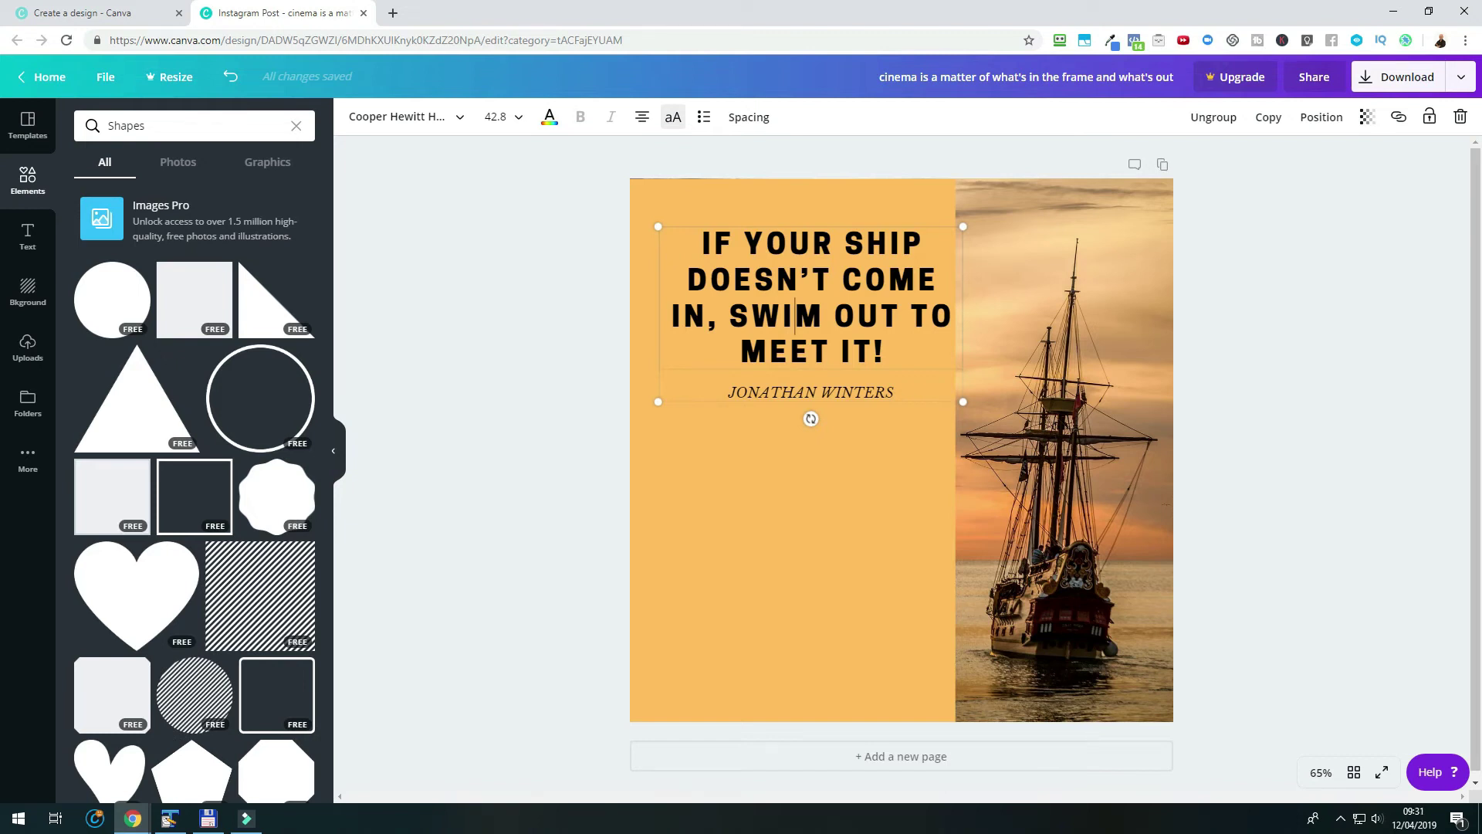
Change the quote text's font size to 42.
{"action": "left_click", "coordinate": [510, 116]}
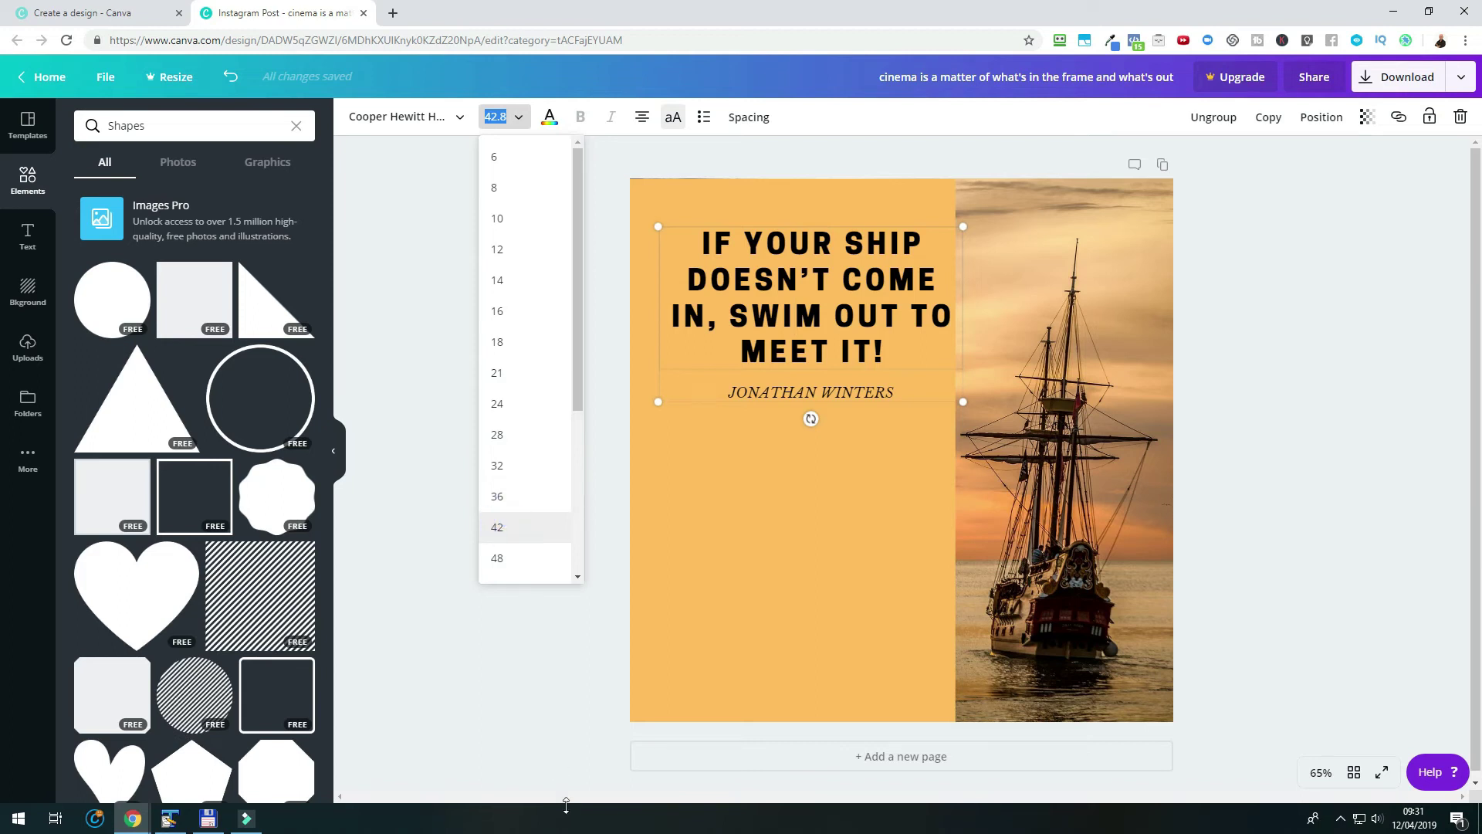
{"action": "type", "text": "42"}
{"action": "key", "text": "Return"}
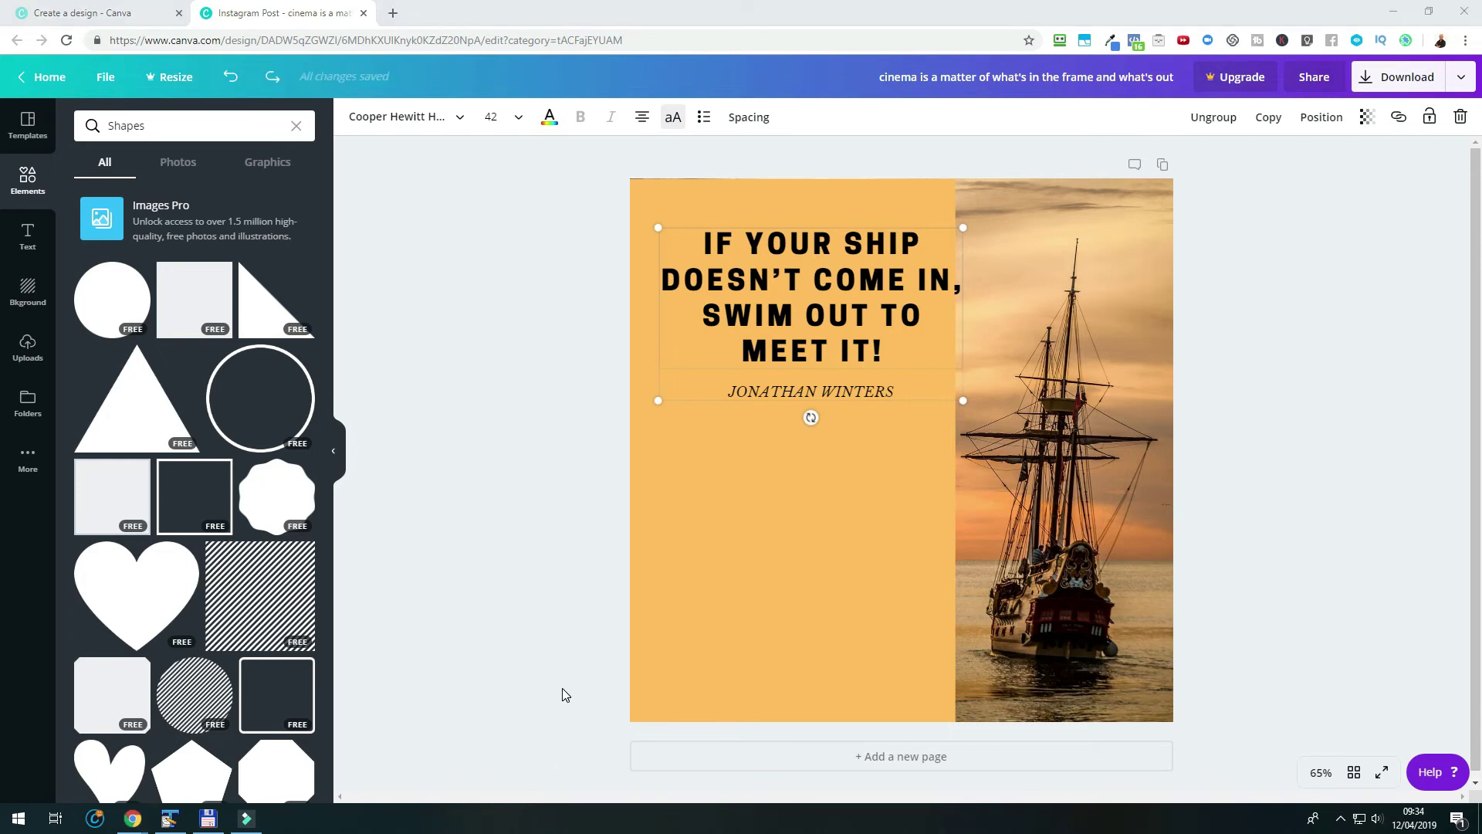
Drag the quote group to the centre of the orange panel.
{"action": "left_click", "coordinate": [562, 687]}
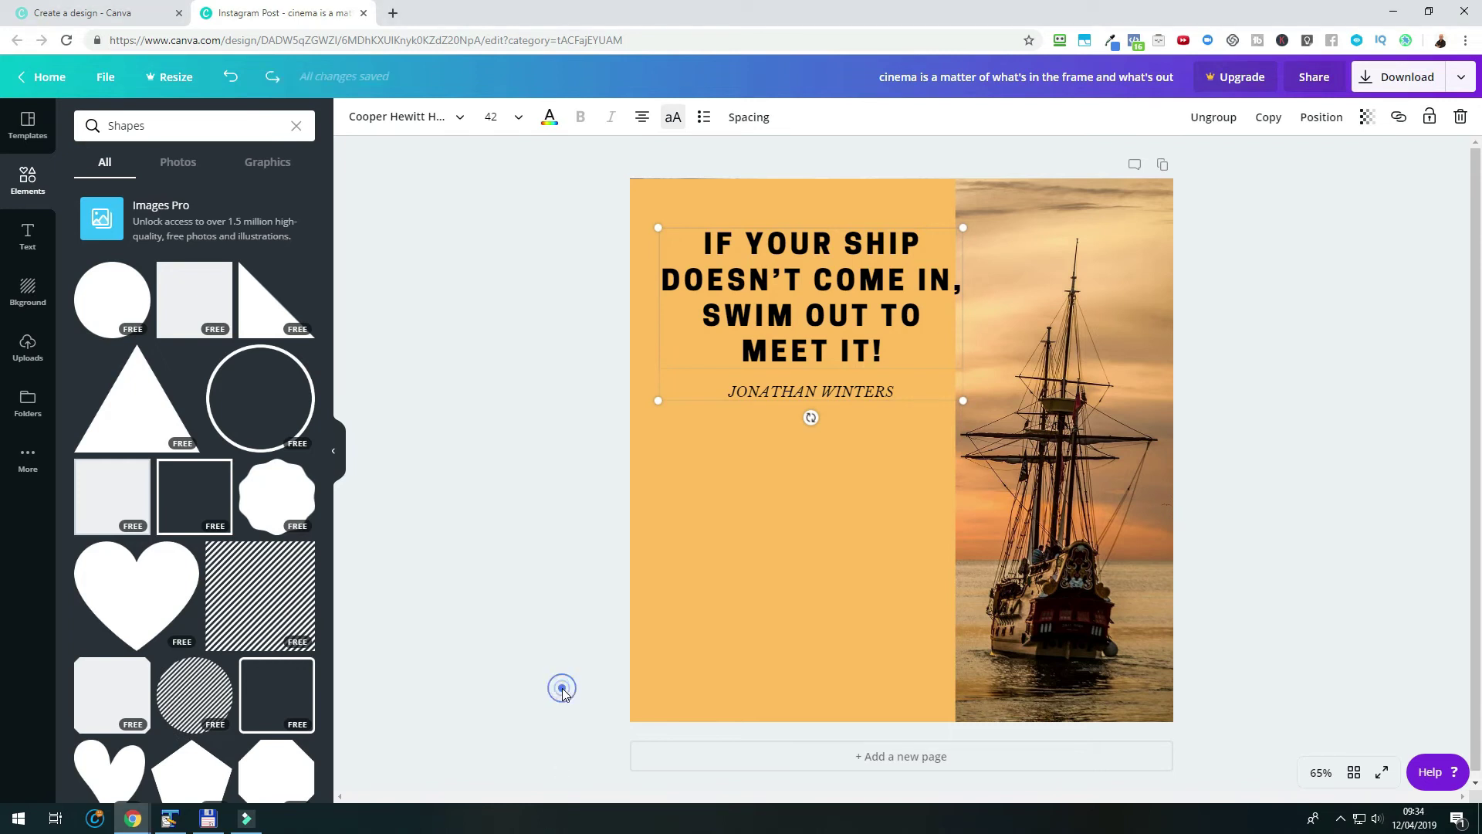
{"action": "left_click", "coordinate": [819, 291]}
{"action": "left_click_drag", "start_coordinate": [820, 291], "coordinate": [800, 421]}
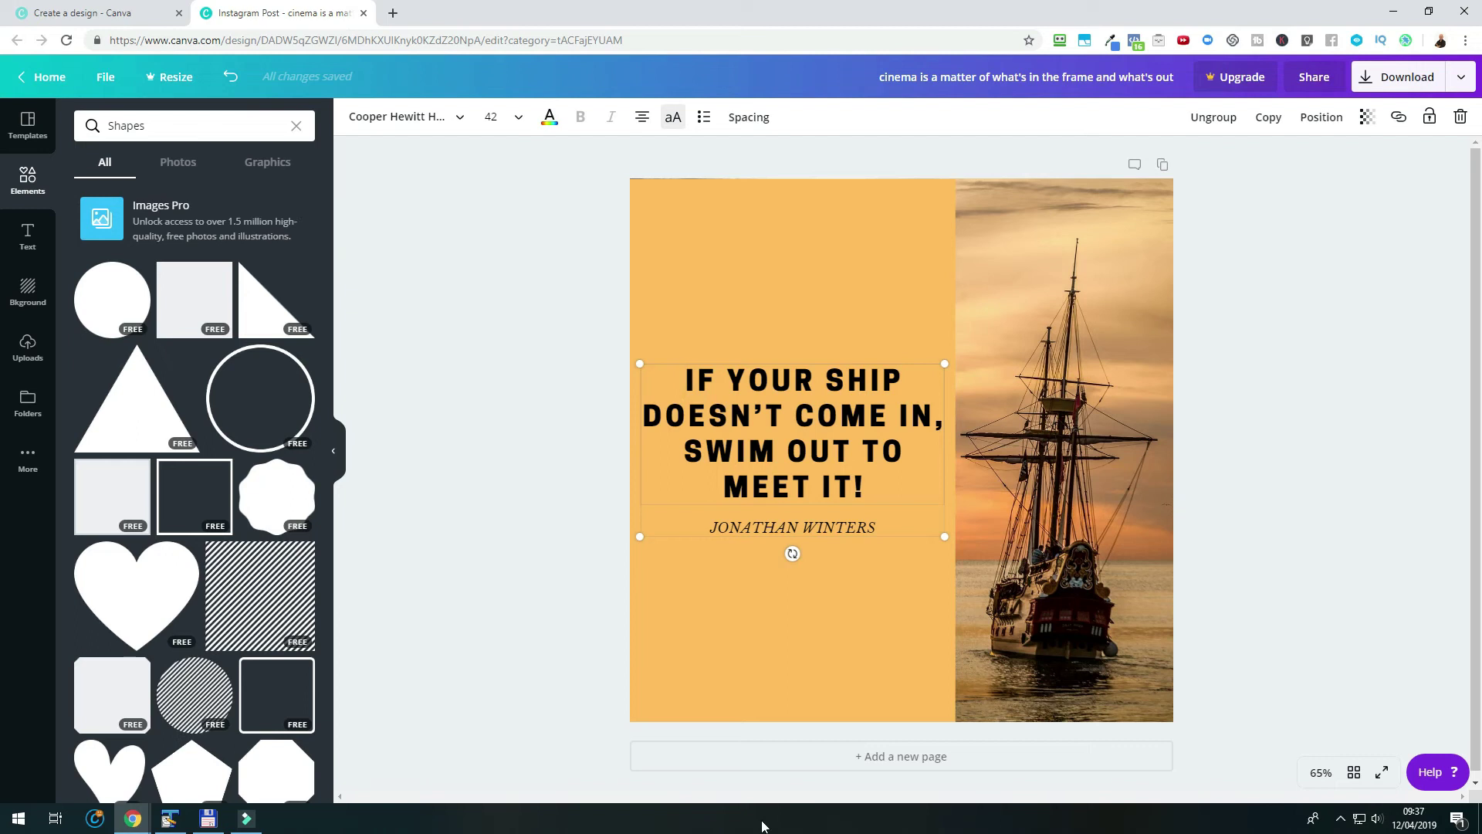
Set the orange panel's transparency to 49 so the sunset photo shows through.
{"action": "left_click", "coordinate": [800, 665]}
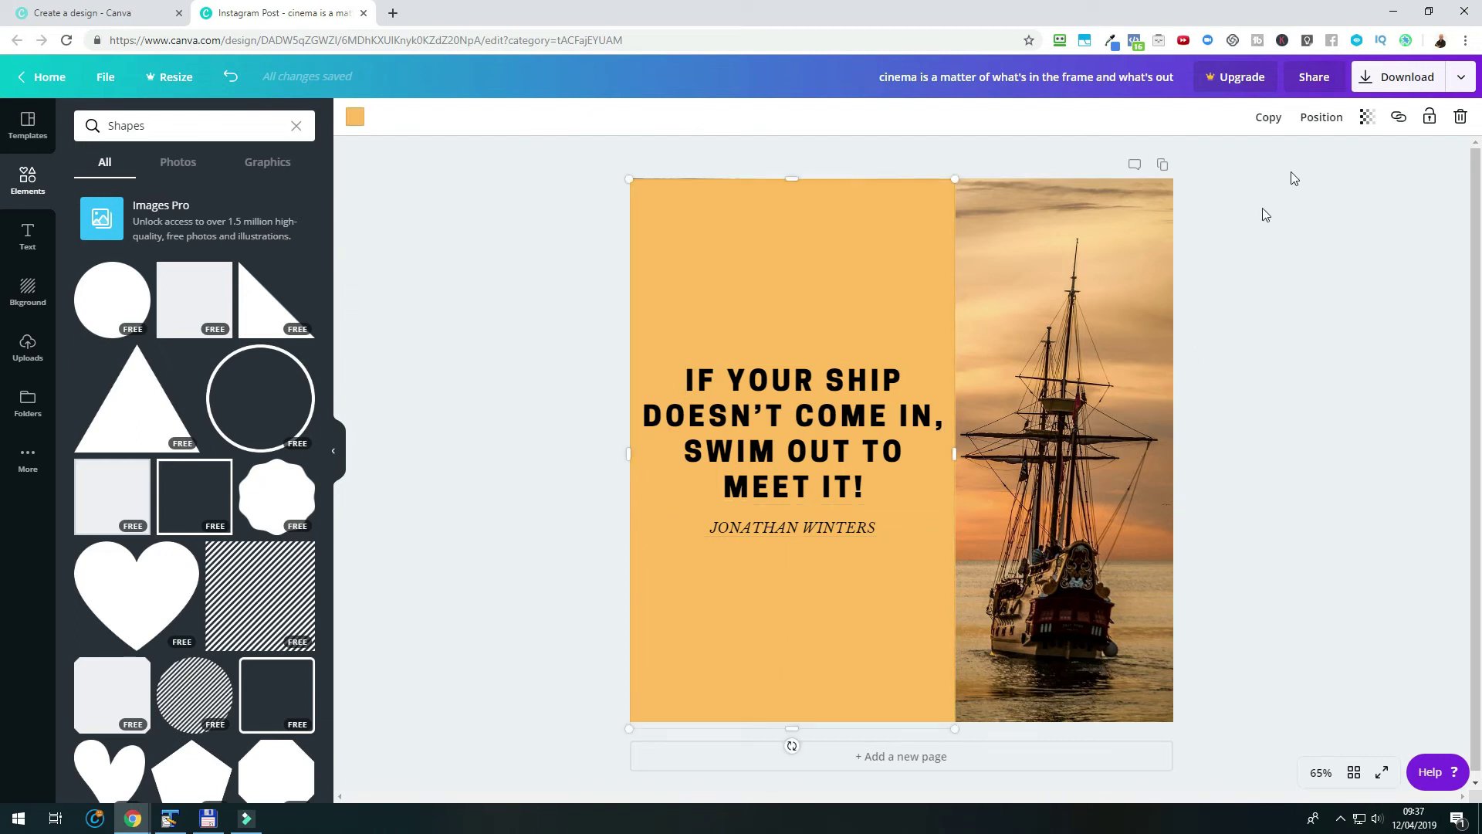
{"action": "left_click", "coordinate": [1362, 121]}
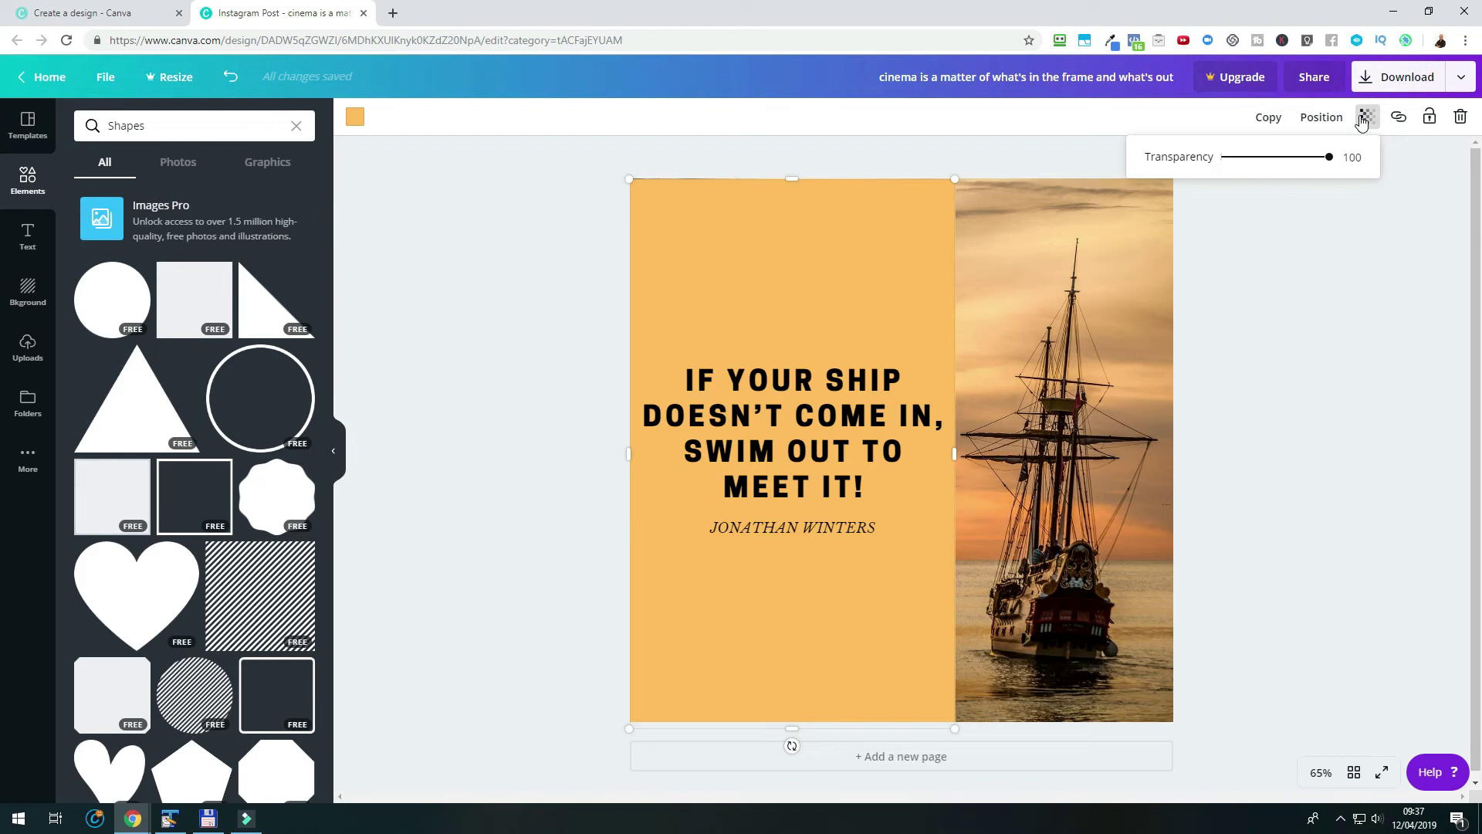
{"action": "left_click_drag", "start_coordinate": [1326, 157], "coordinate": [1276, 176]}
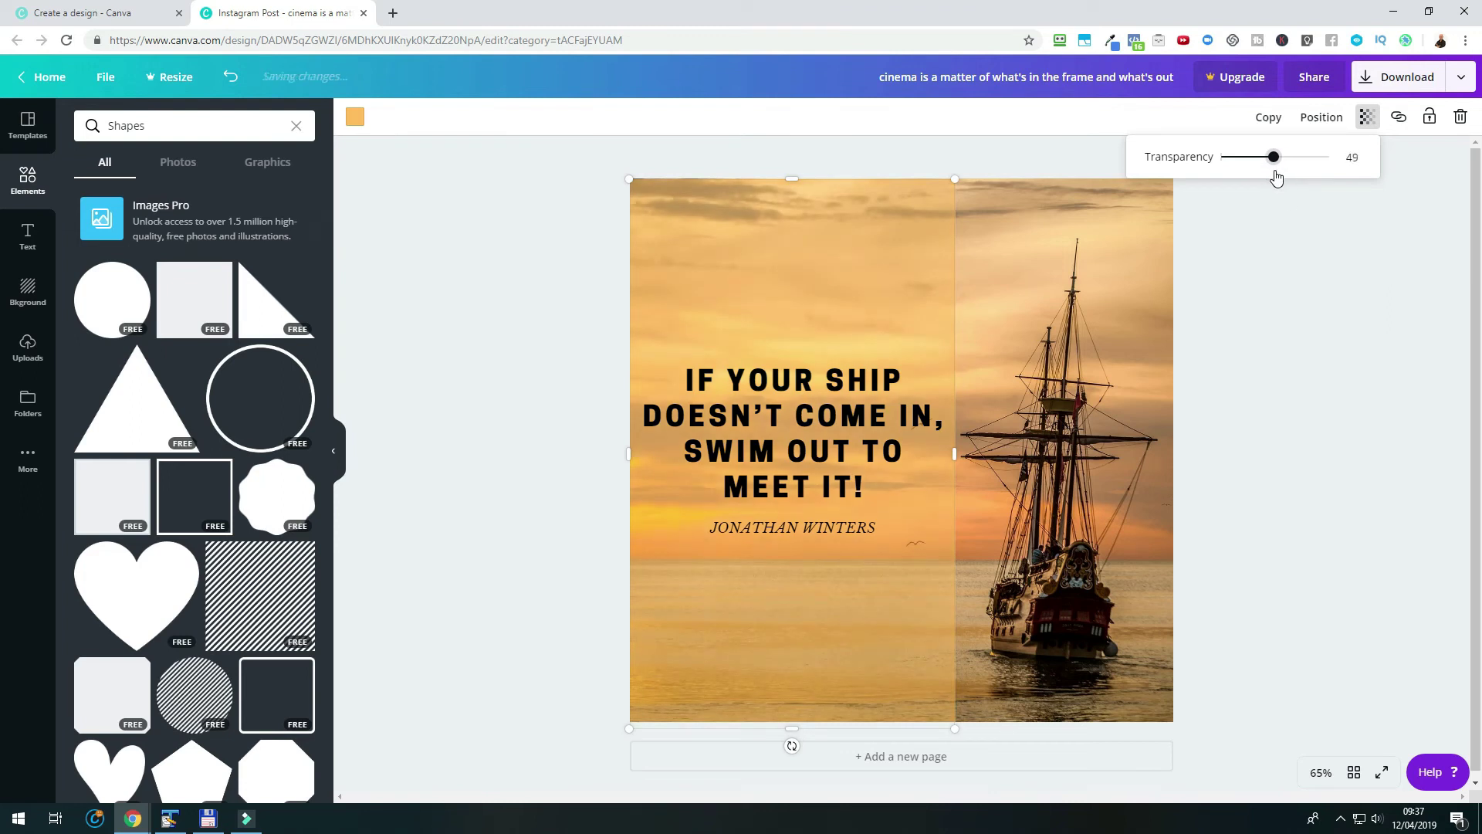
{"action": "left_click", "coordinate": [1317, 411]}
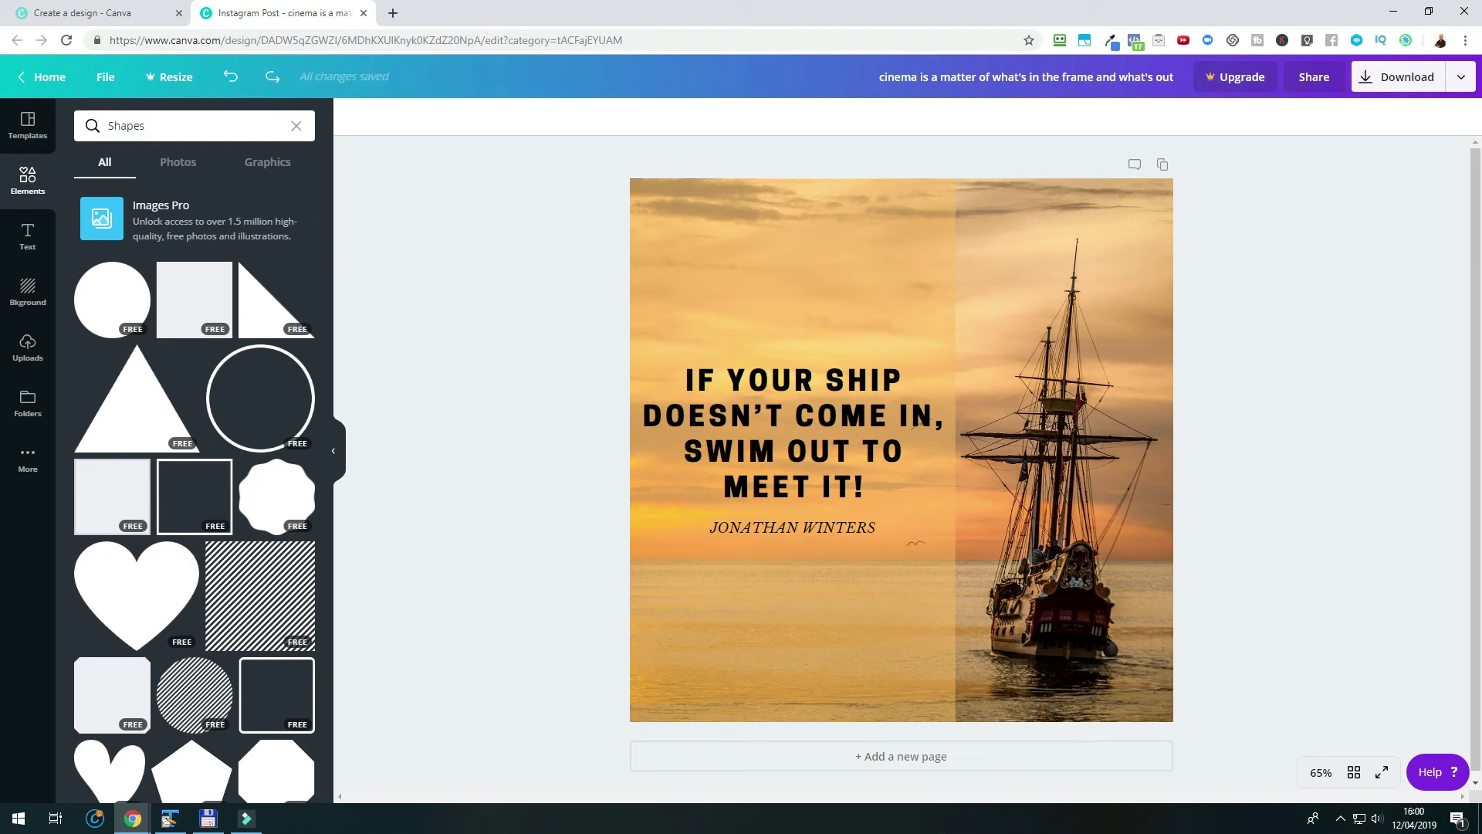
Add the blue T logo from Uploads and shrink it into the bottom-right corner.
{"action": "left_click", "coordinate": [28, 347]}
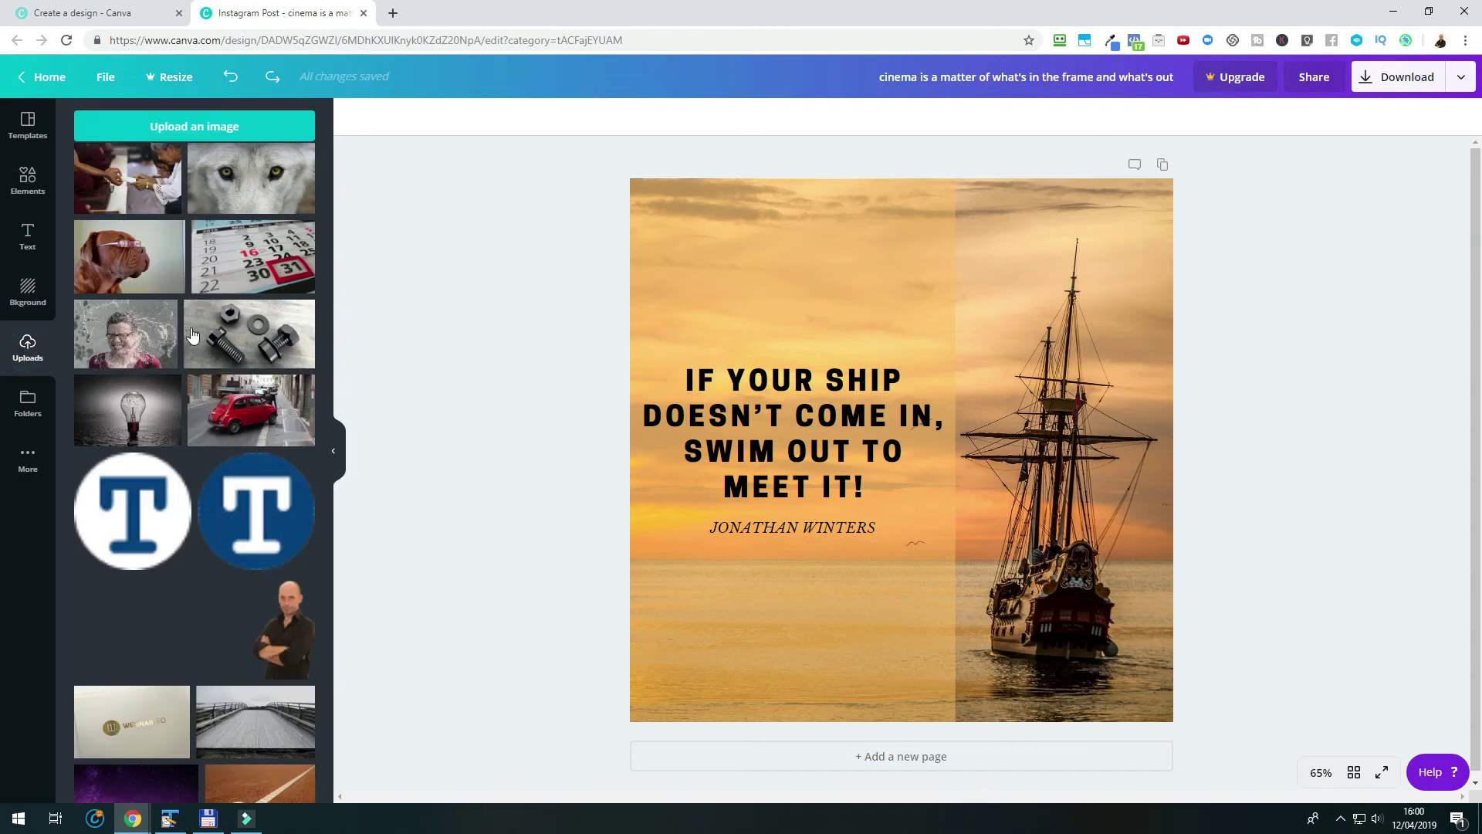
{"action": "left_click", "coordinate": [279, 499]}
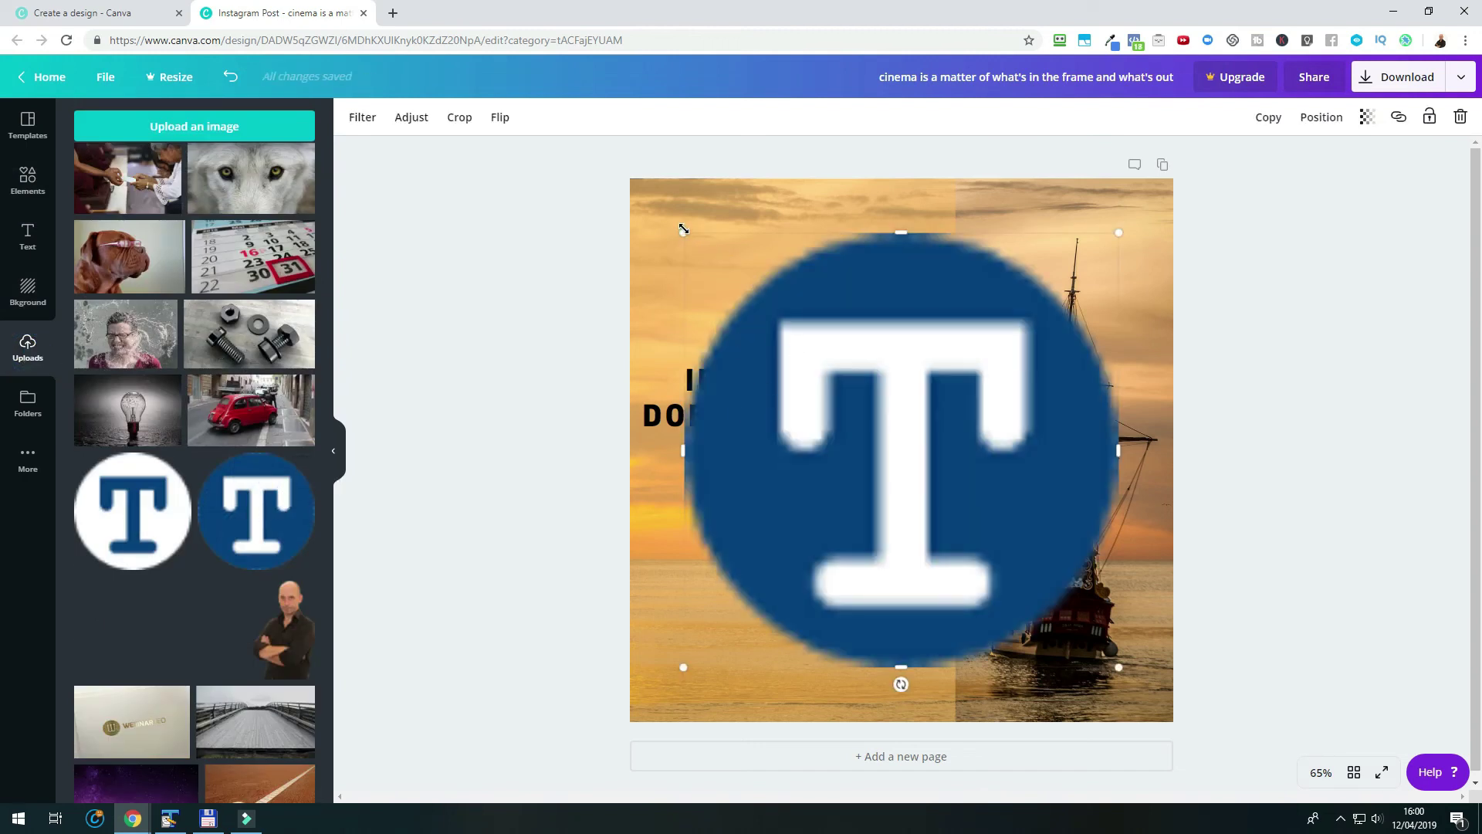
{"action": "left_click_drag", "start_coordinate": [683, 237], "coordinate": [1131, 681]}
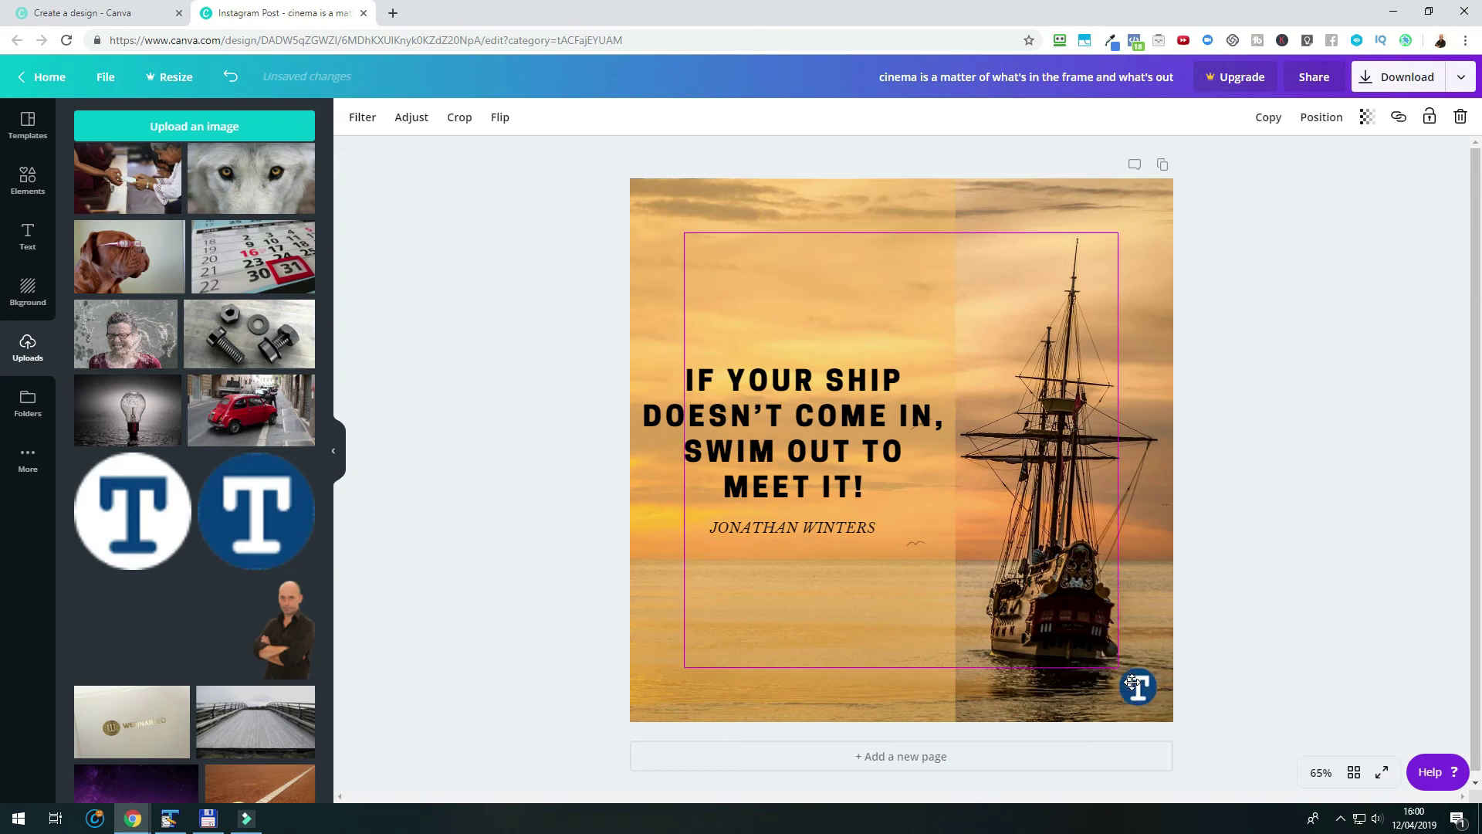
{"action": "left_click", "coordinate": [1304, 595]}
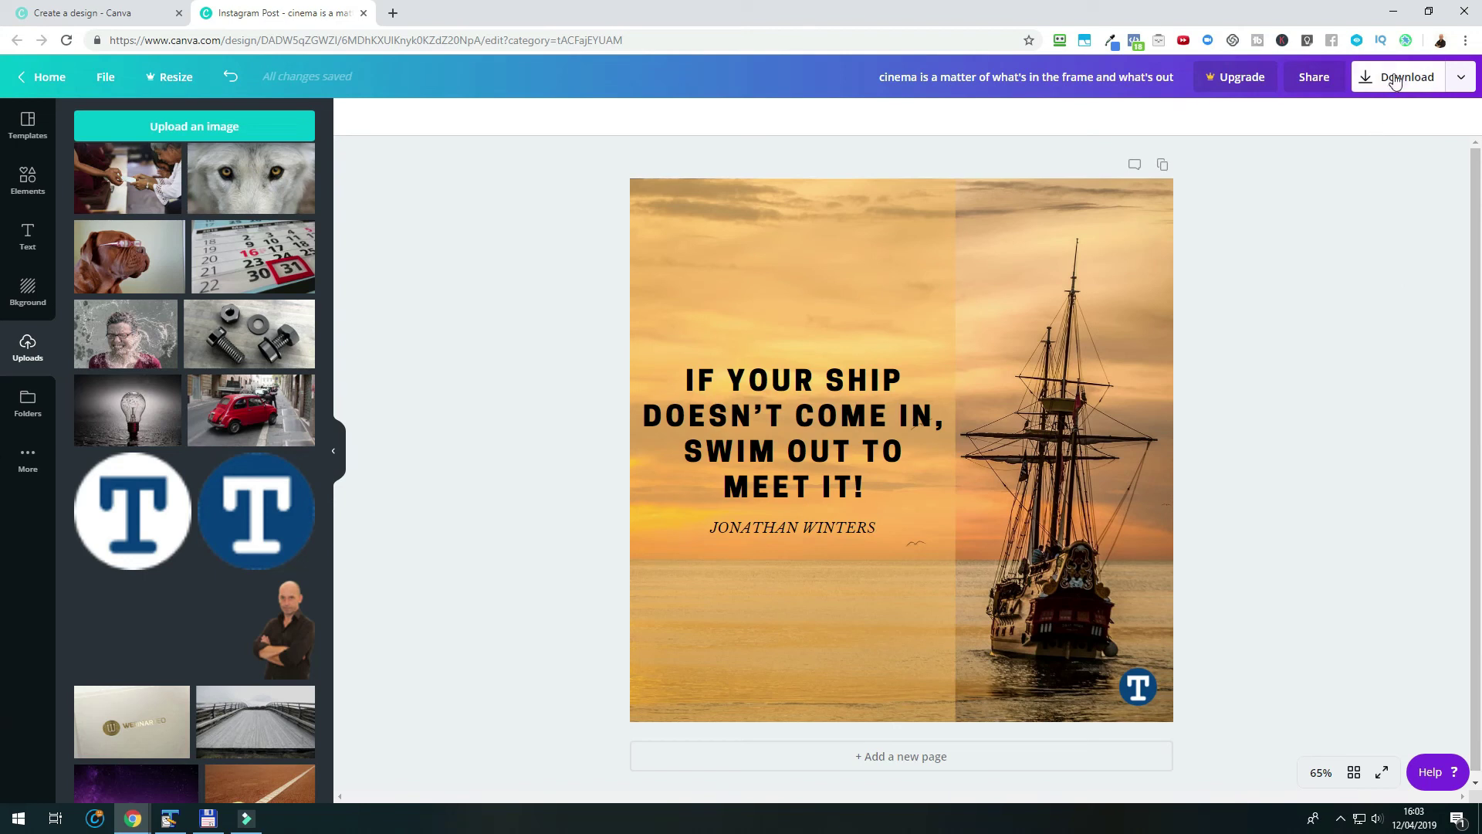
Download the design as a PNG and dismiss the Canva for Work trial popup.
{"action": "left_click", "coordinate": [1393, 75]}
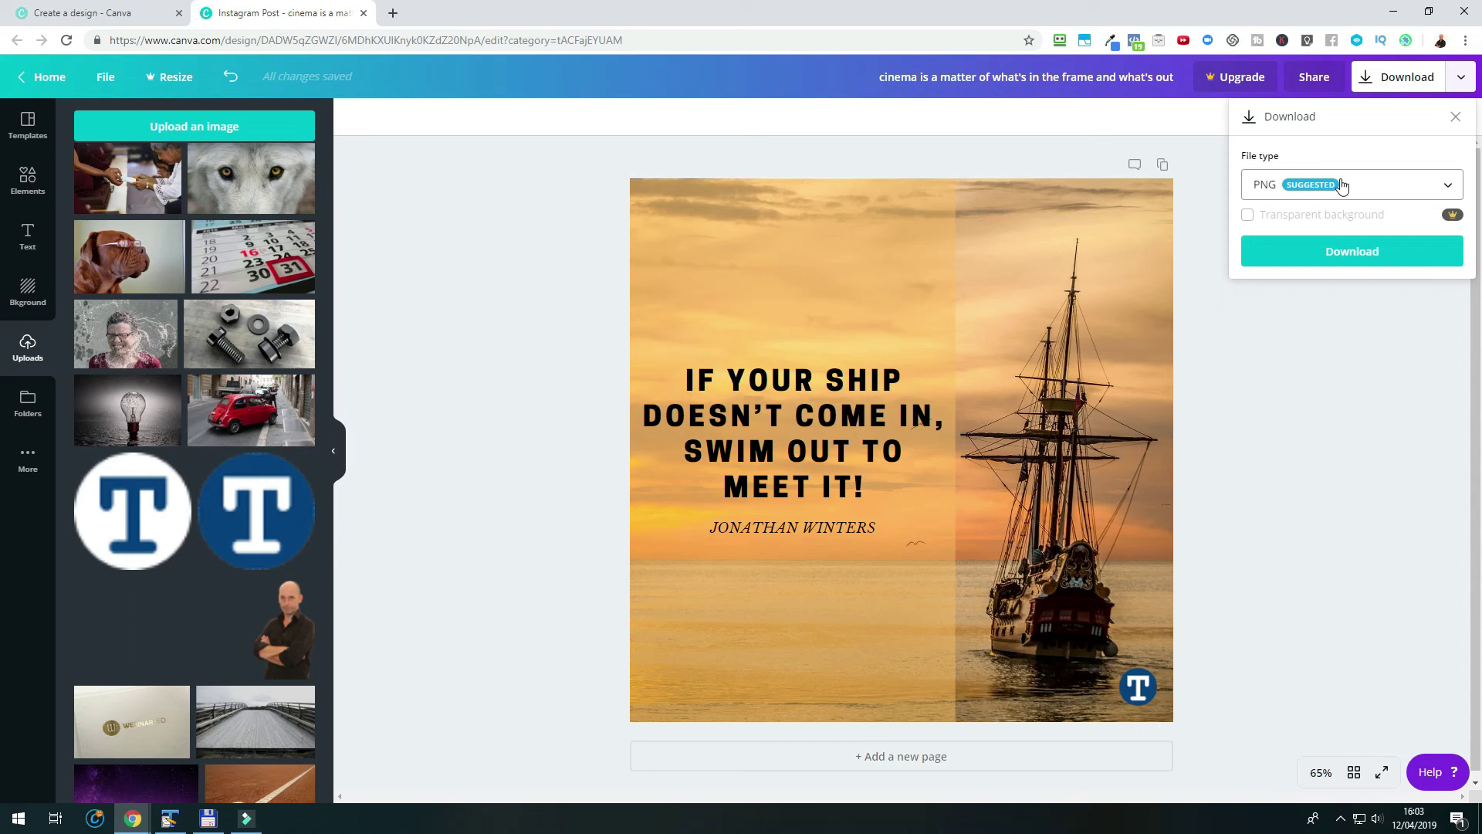
{"action": "left_click", "coordinate": [1363, 253]}
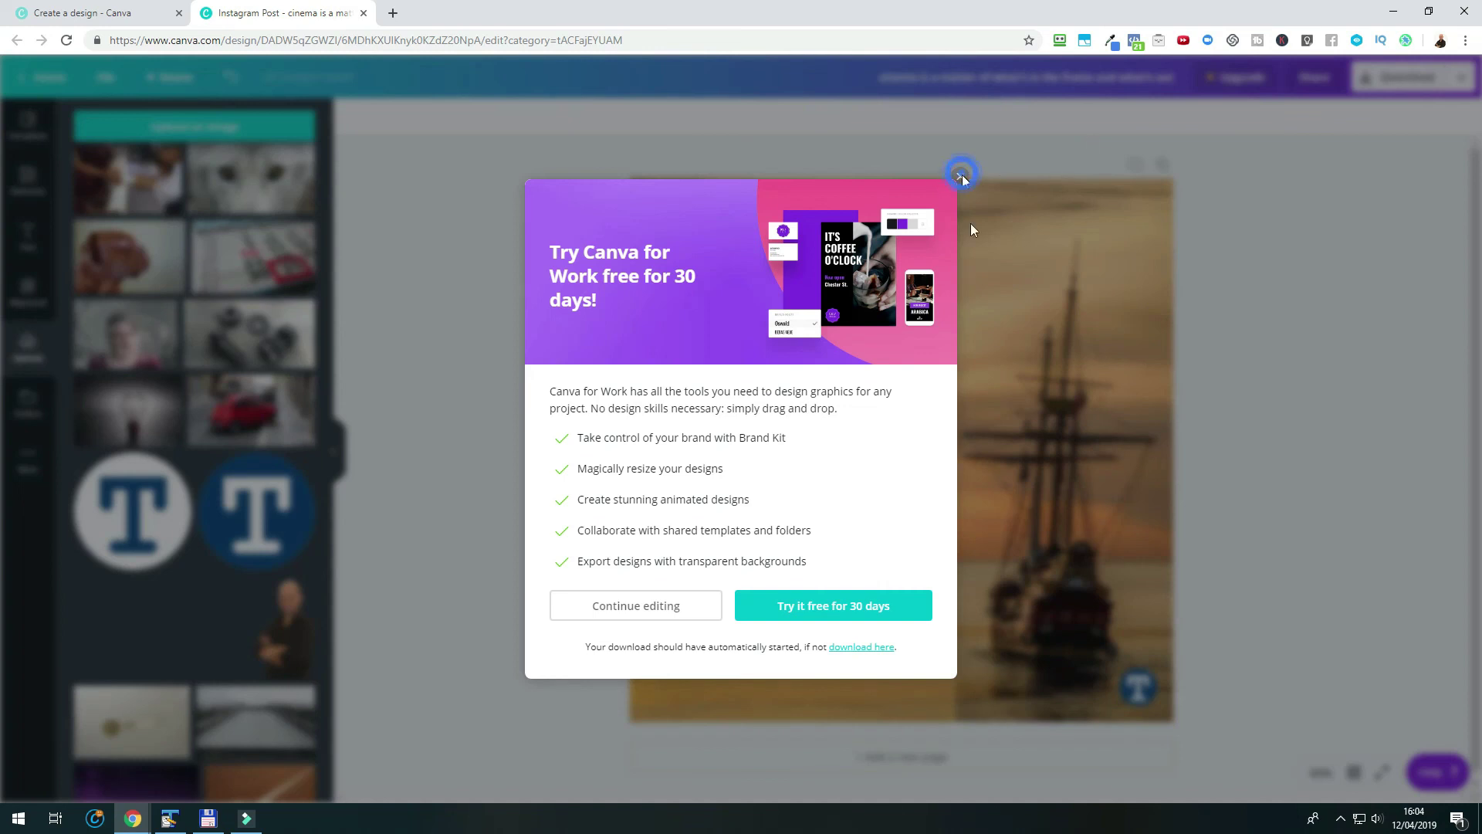
{"action": "left_click", "coordinate": [961, 174]}
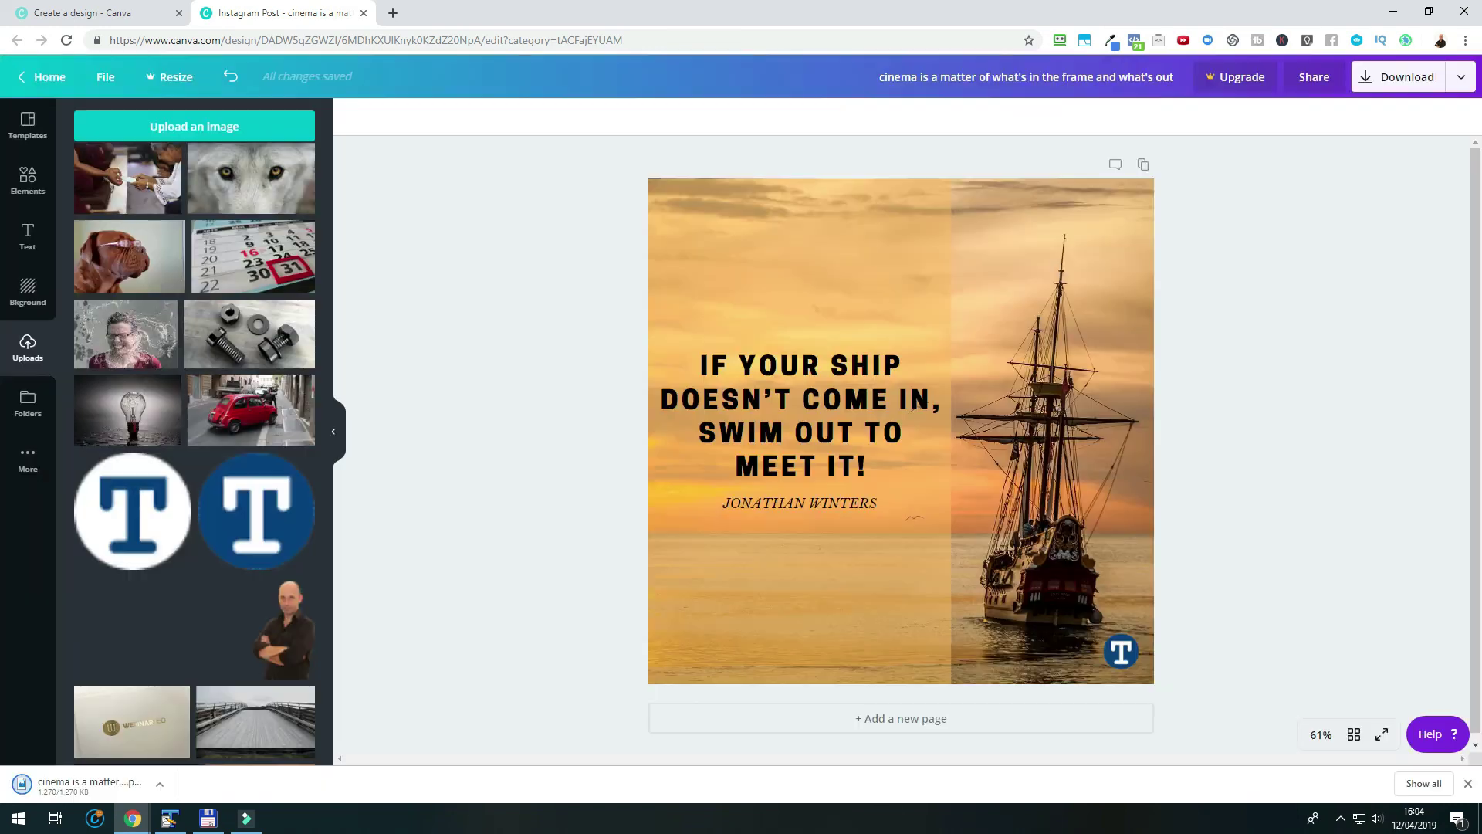